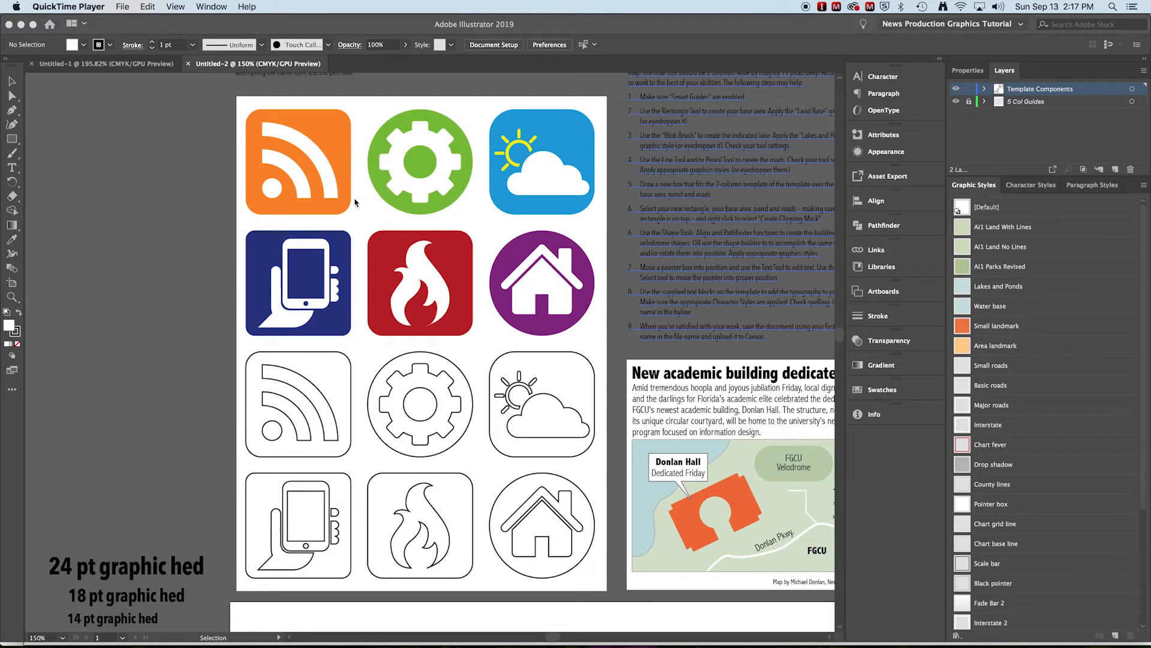
# - Draw a circle about 1p7 wide from its centre over the white dot of the orange feed icon
pyautogui.click(171, 184)
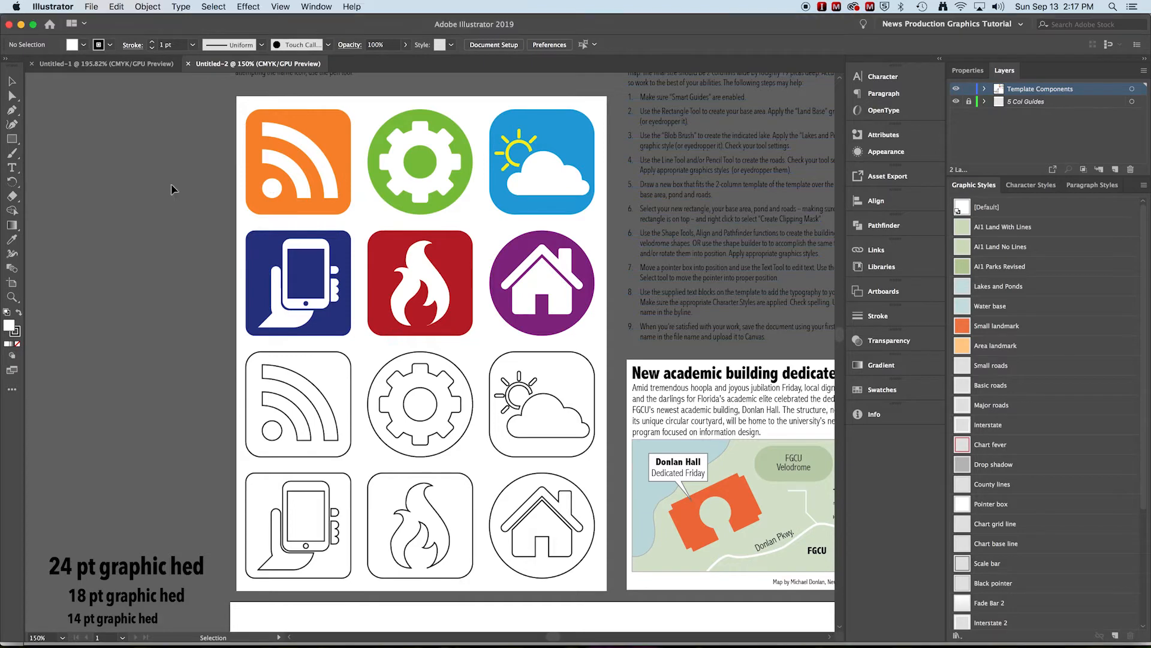
pyautogui.press('z')
pyautogui.click(324, 187)
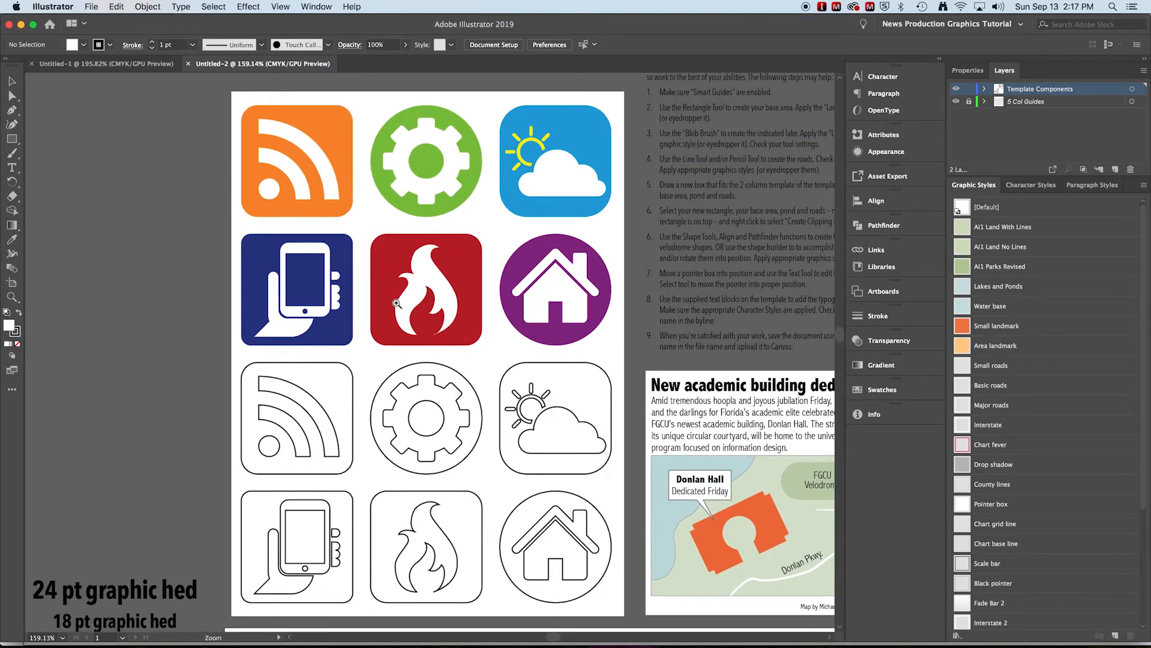
pyautogui.click(324, 187)
pyautogui.press('space')
pyautogui.moveTo(580, 472); pyautogui.dragTo(440, 231)
pyautogui.click(430, 299)
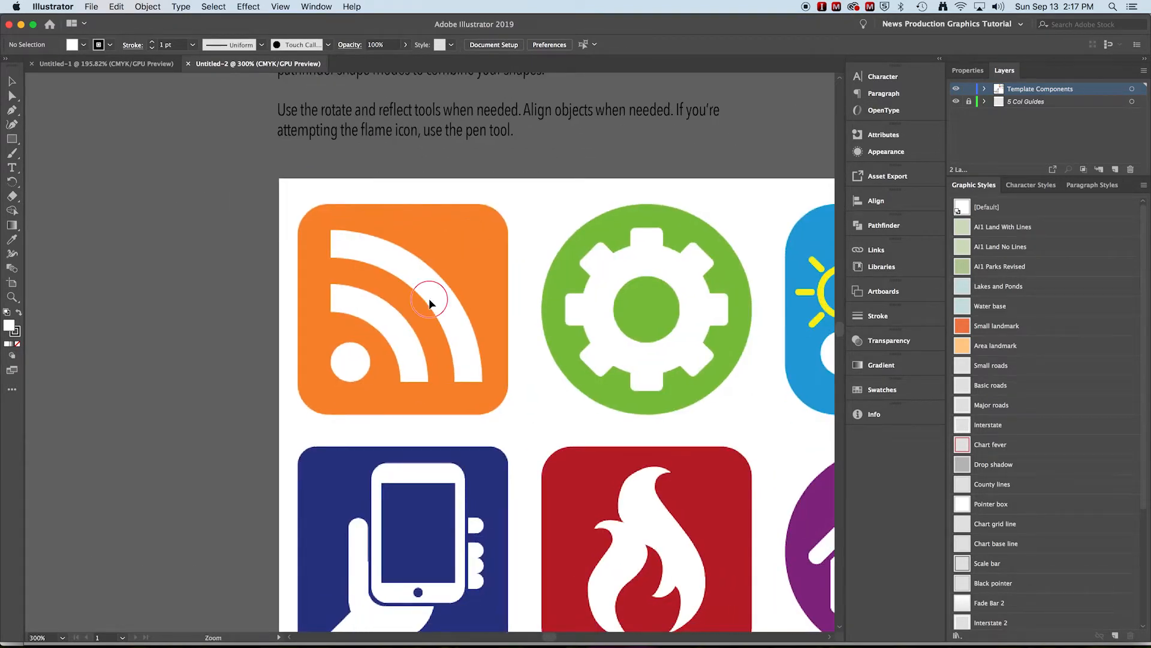
pyautogui.press('space')
pyautogui.moveTo(443, 394); pyautogui.dragTo(417, 327)
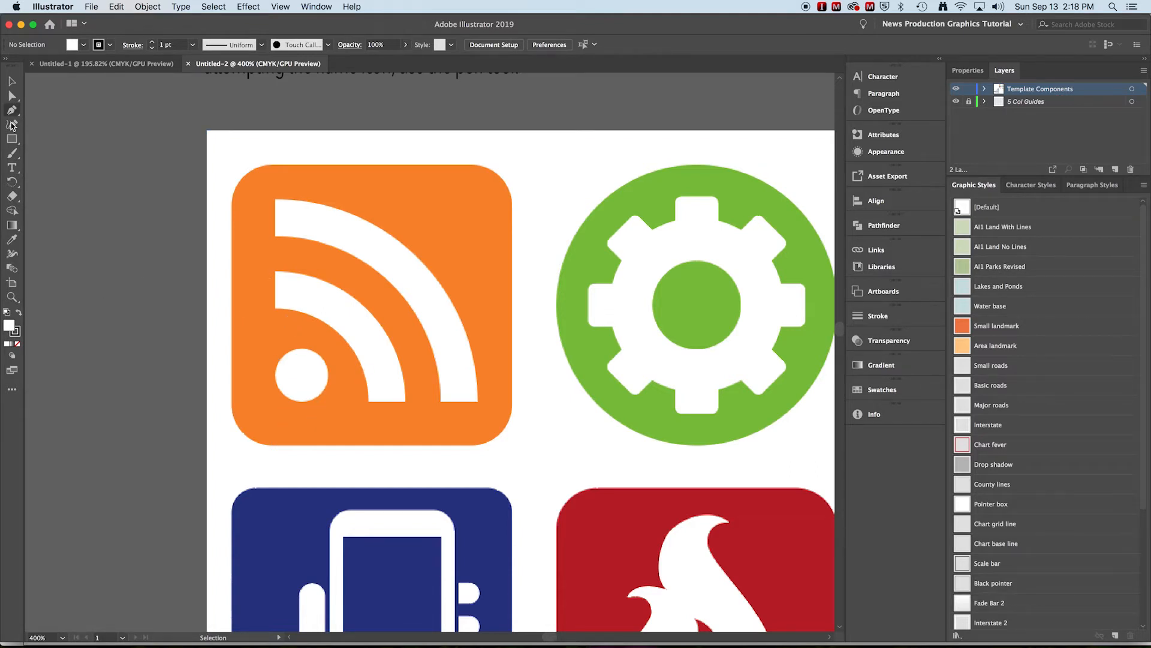
pyautogui.click(11, 138)
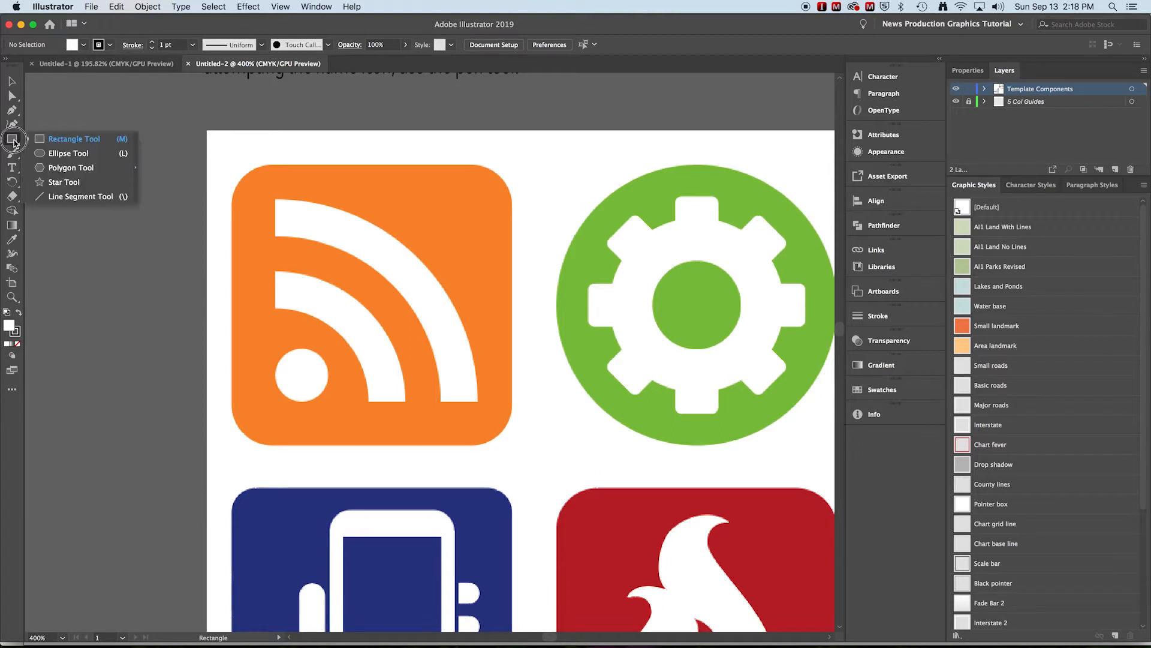
pyautogui.click(55, 154)
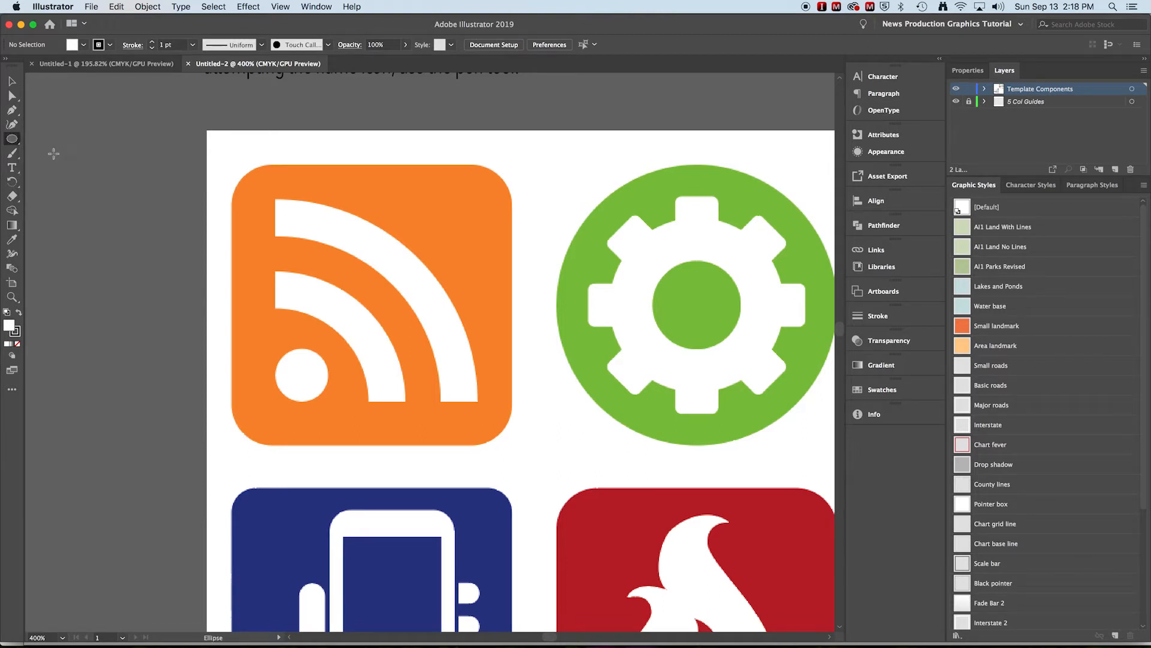
pyautogui.click(301, 376)
pyautogui.moveTo(301, 376); pyautogui.dragTo(287, 349)
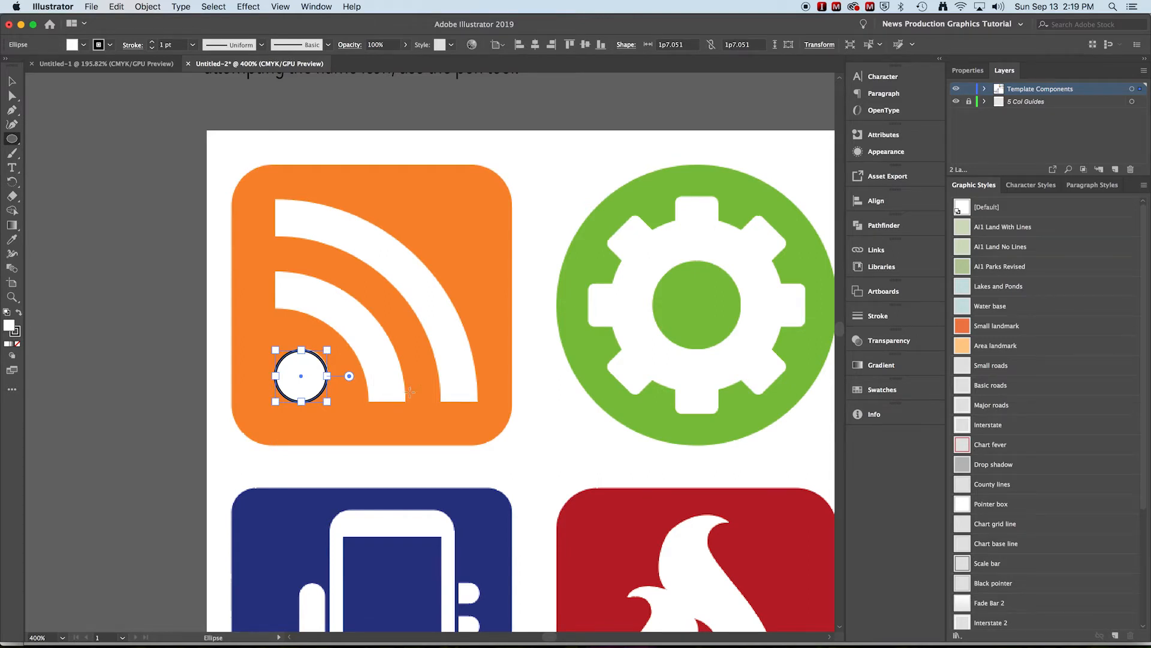
pyautogui.click(12, 85)
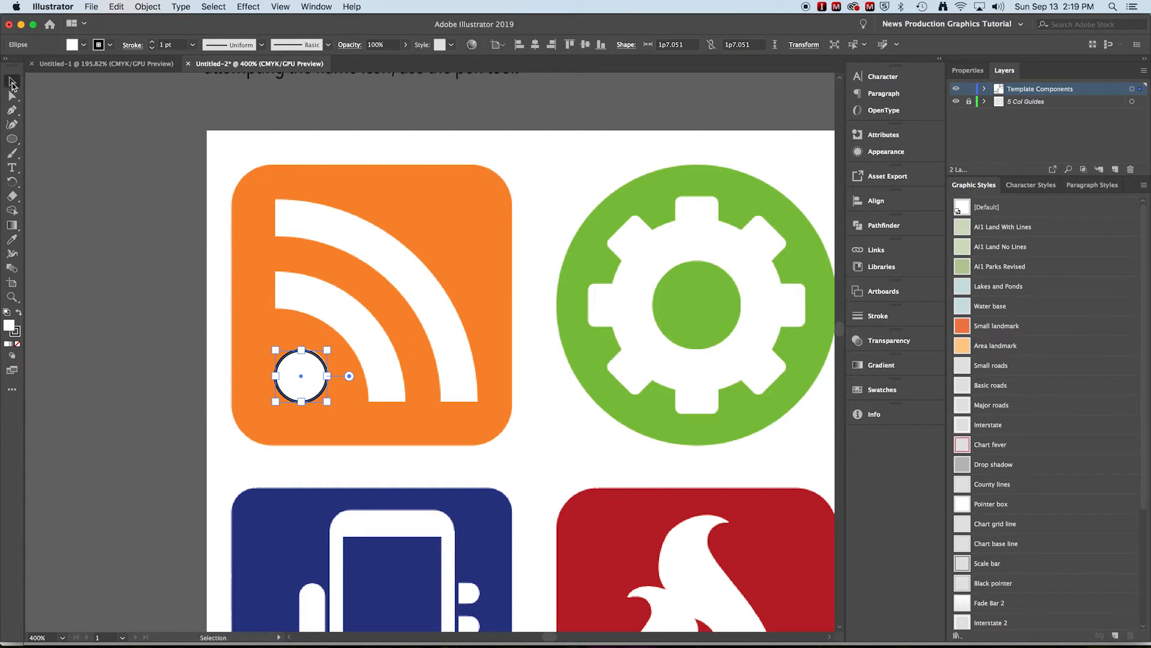
pyautogui.click(102, 179)
# - Check whether Smart Guides are enabled among the view options
pyautogui.click(312, 6)
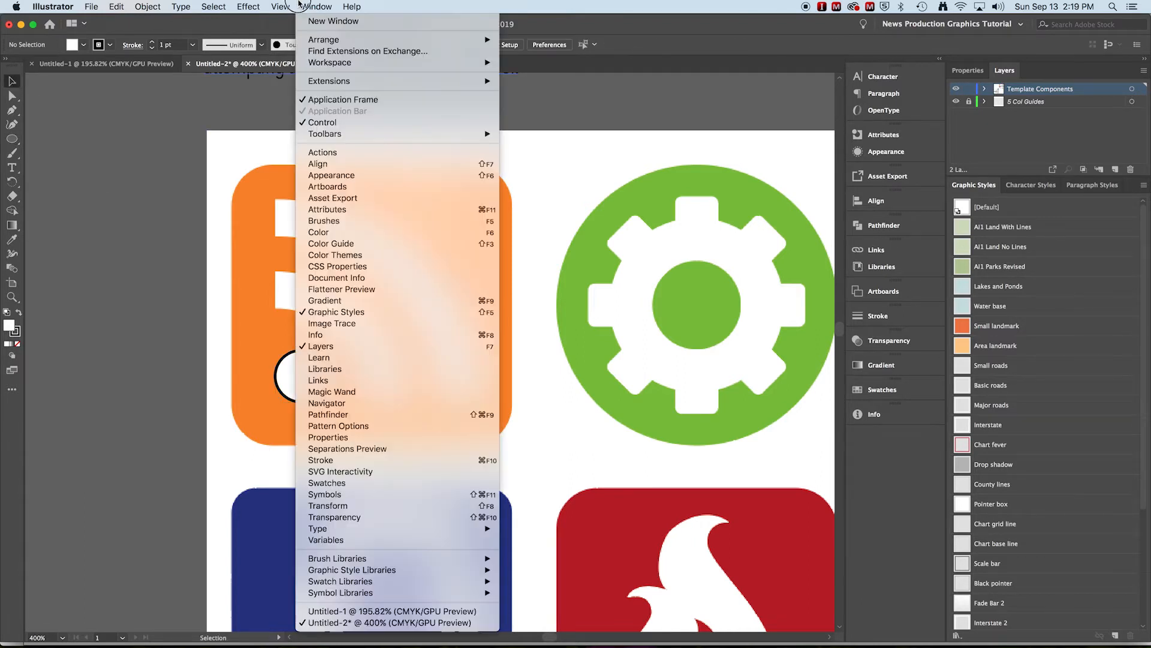
pyautogui.moveTo(281, 5)
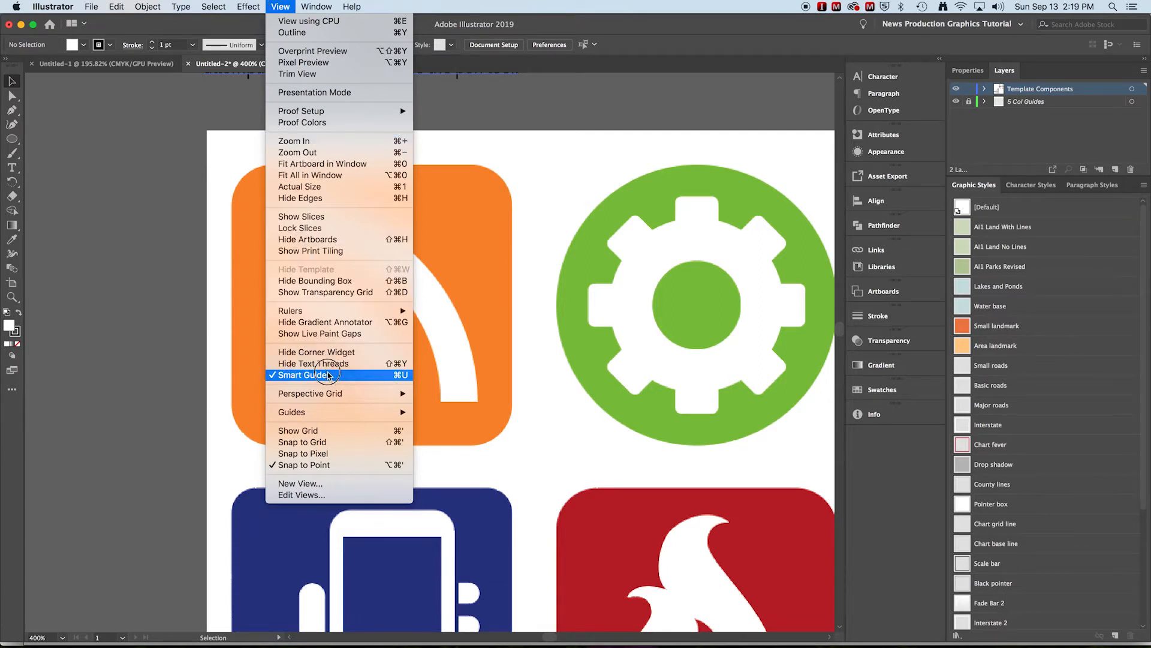
pyautogui.click(190, 358)
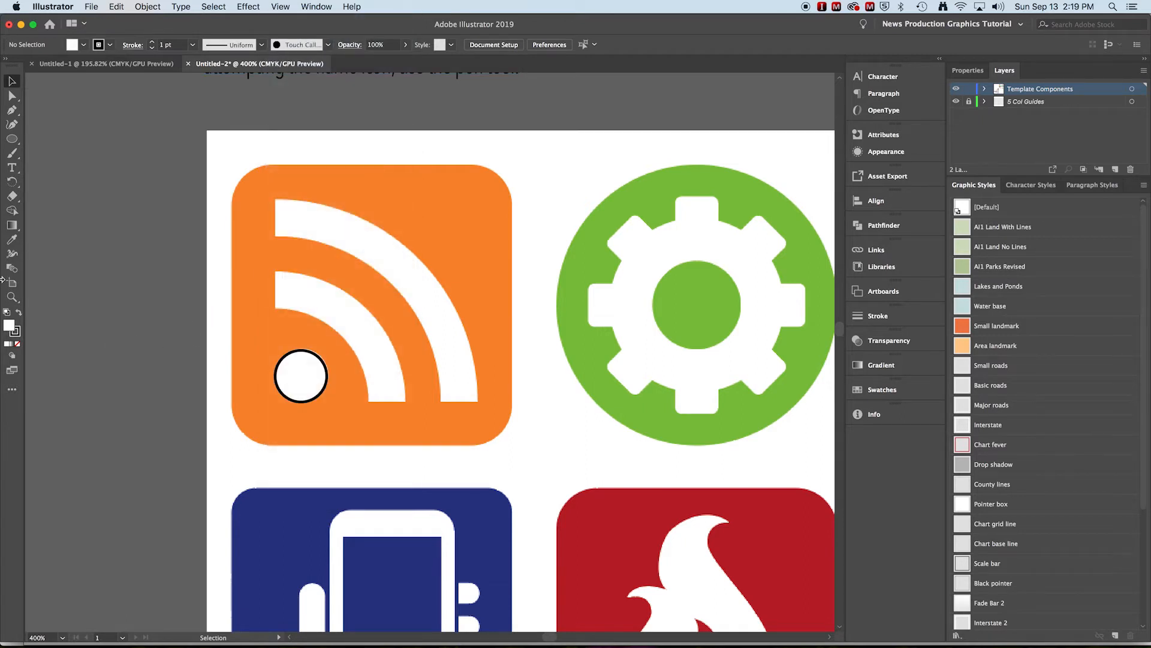
# - Draw a circle about 6p10 wide centred on the dot's lower-left corner guides, through the inner white arc, and set its fill to none
pyautogui.click(12, 138)
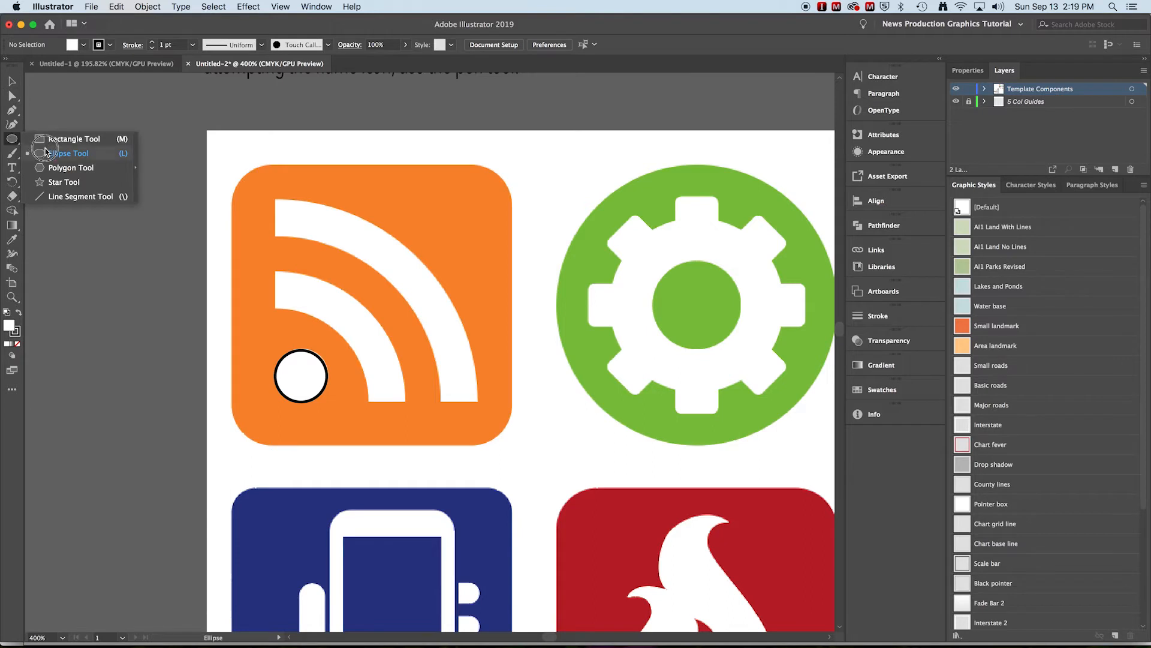
pyautogui.click(49, 153)
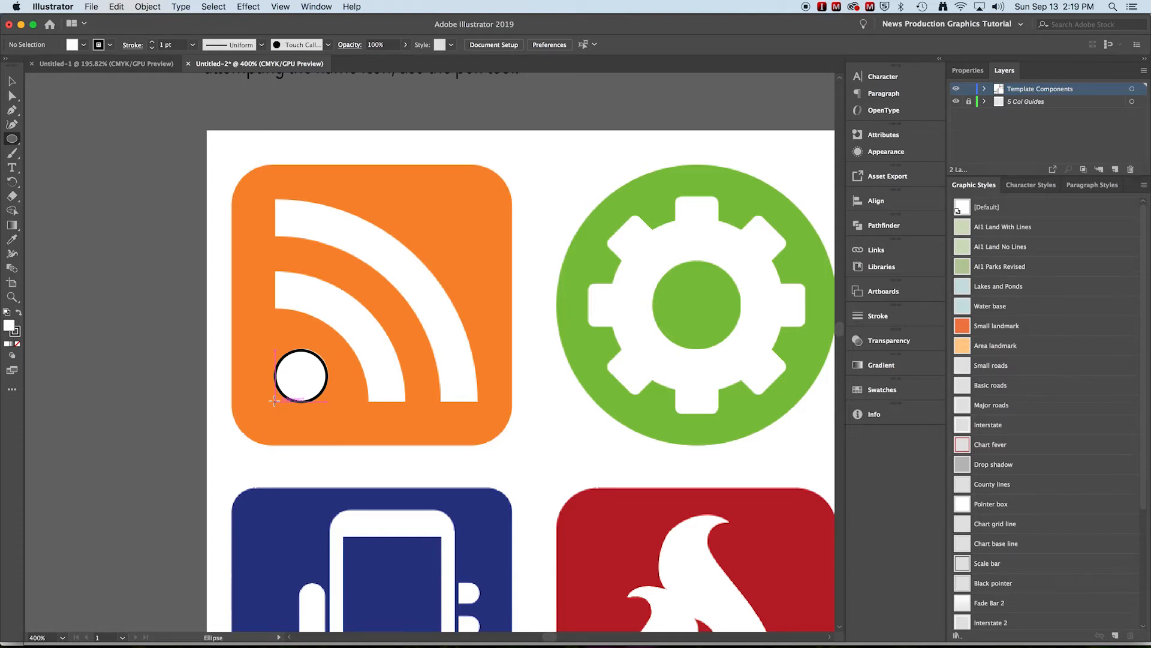
pyautogui.moveTo(274, 401); pyautogui.dragTo(197, 290)
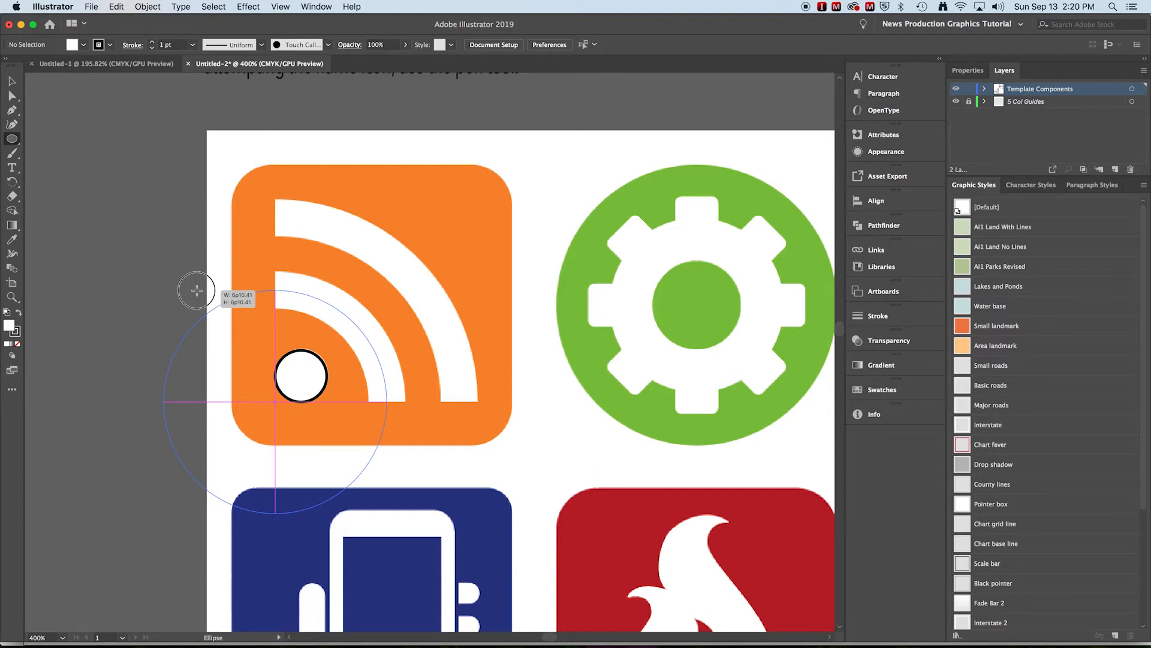
pyautogui.moveTo(197, 290); pyautogui.dragTo(197, 290)
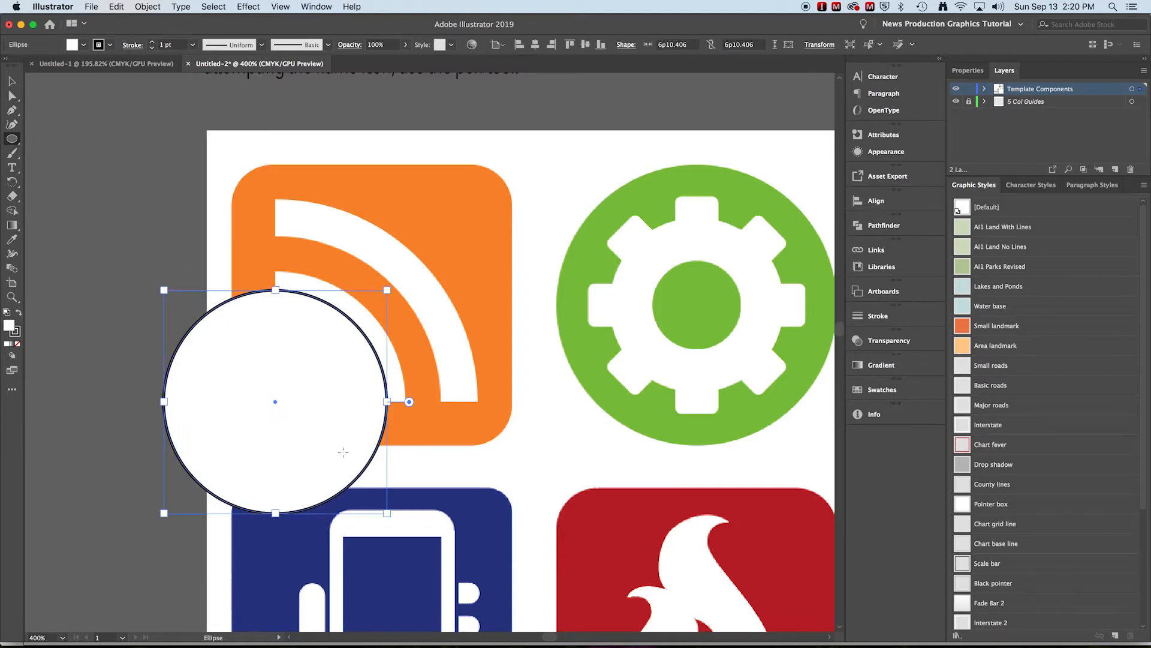
pyautogui.click(83, 45)
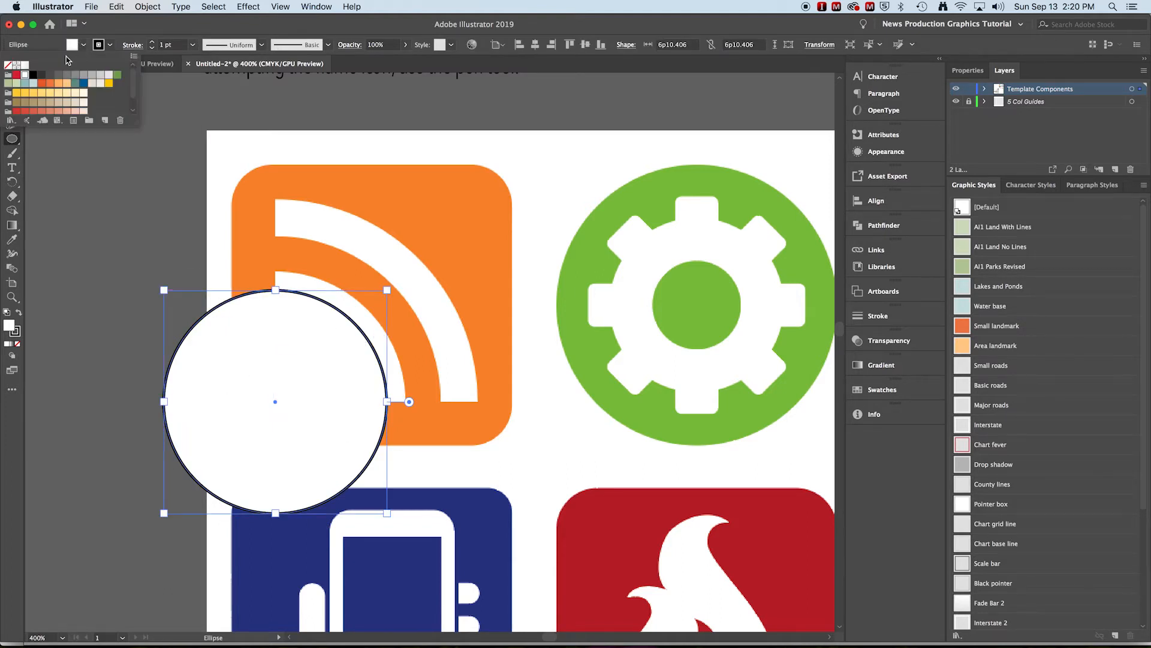
pyautogui.click(8, 65)
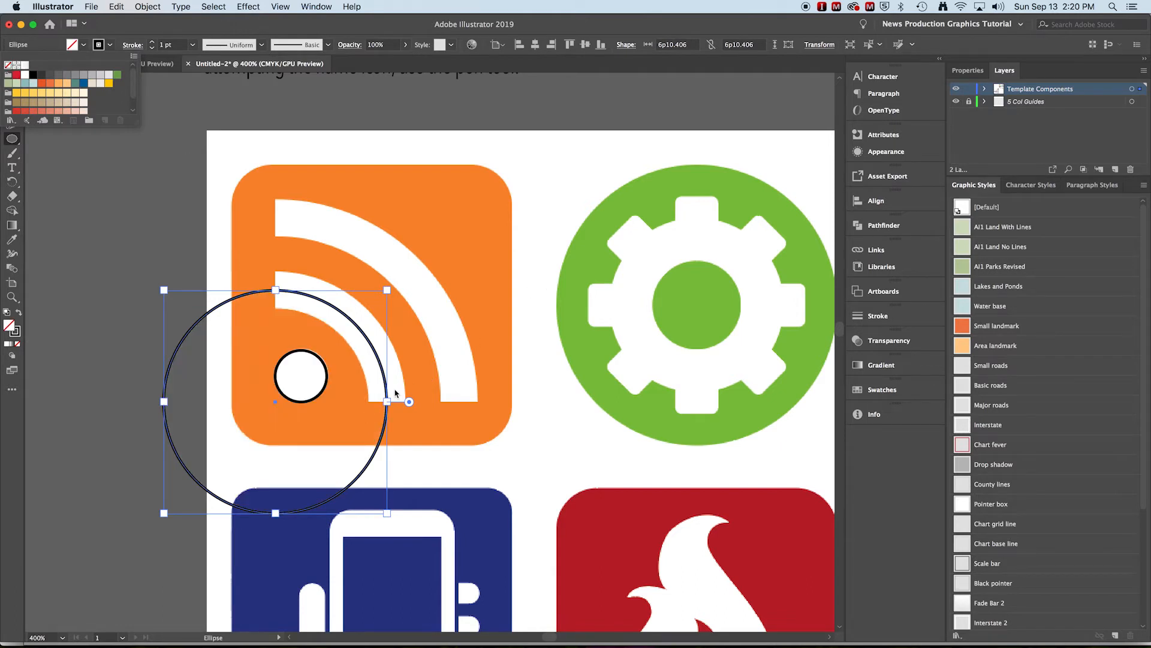
# - Draw a second unfilled circle about 11p4 wide from the same centre, running through the middle of the outer white arc
pyautogui.click(59, 240)
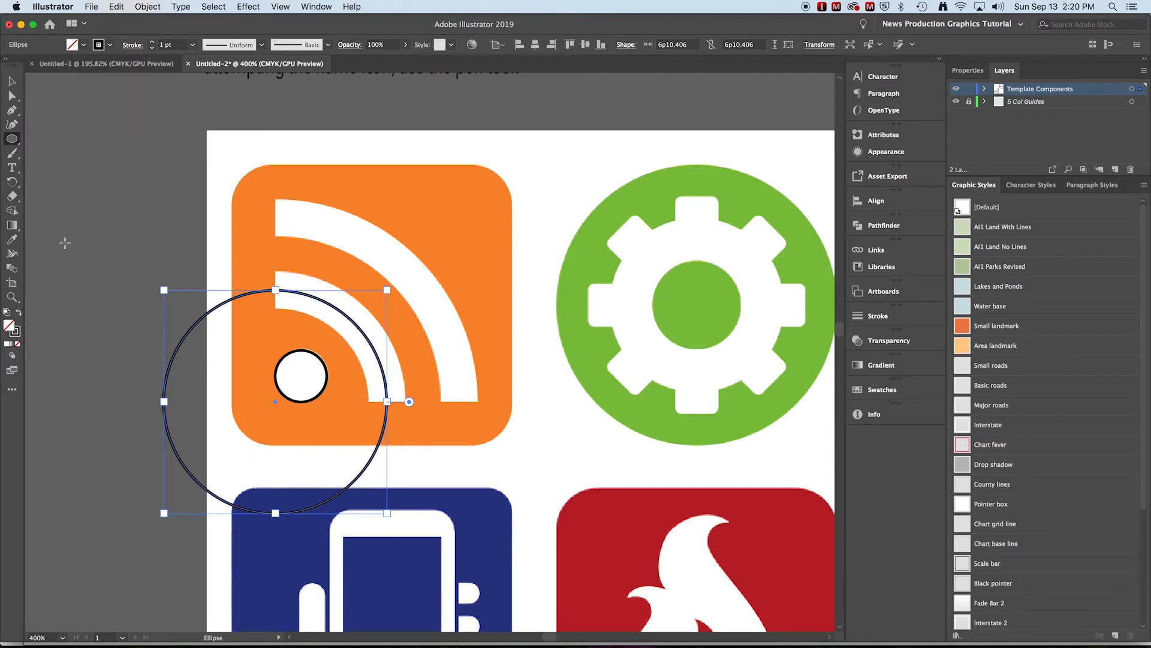
pyautogui.keyDown('super'); pyautogui.click(74, 243); pyautogui.keyUp('super')
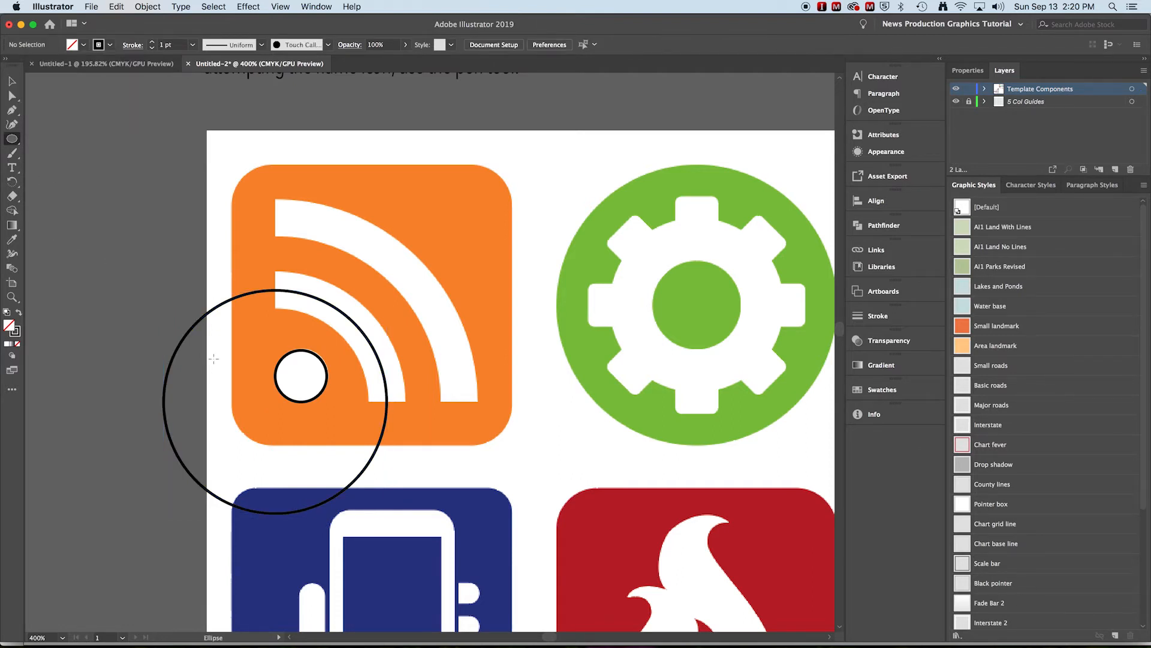
pyautogui.moveTo(275, 400)
pyautogui.mouseDown()
pyautogui.moveTo(258, 300)
pyautogui.moveTo(200, 218)
pyautogui.mouseUp()
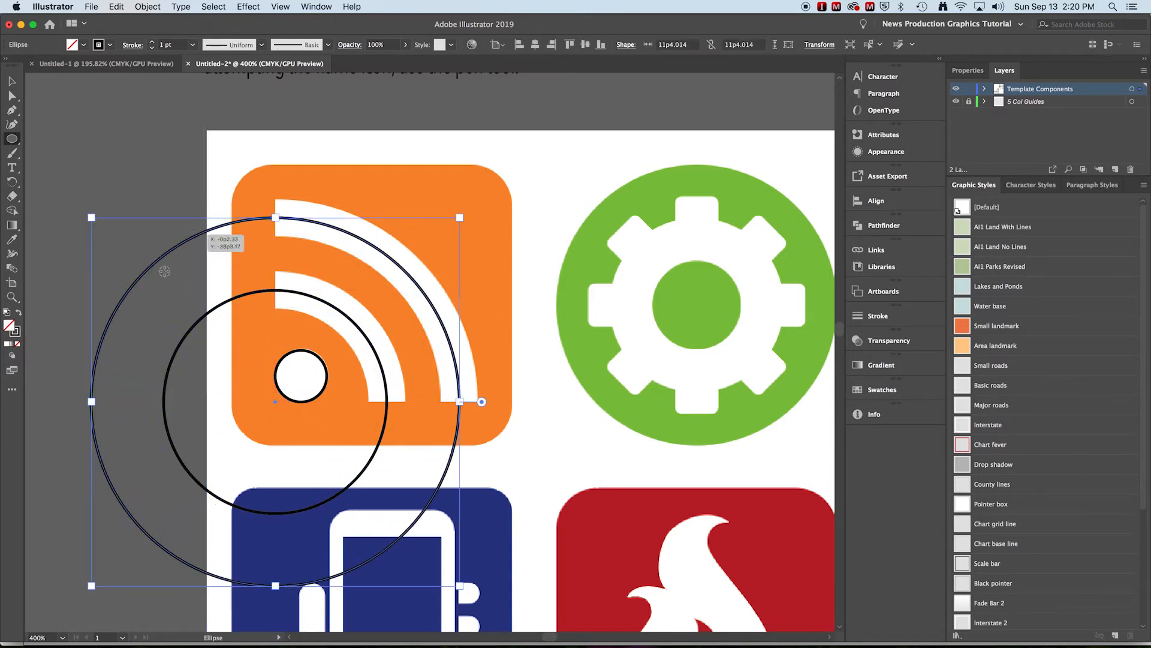
# - Select both concentric circles and set their stroke weight to 14 pt to match the width of the white arcs
pyautogui.click(13, 83)
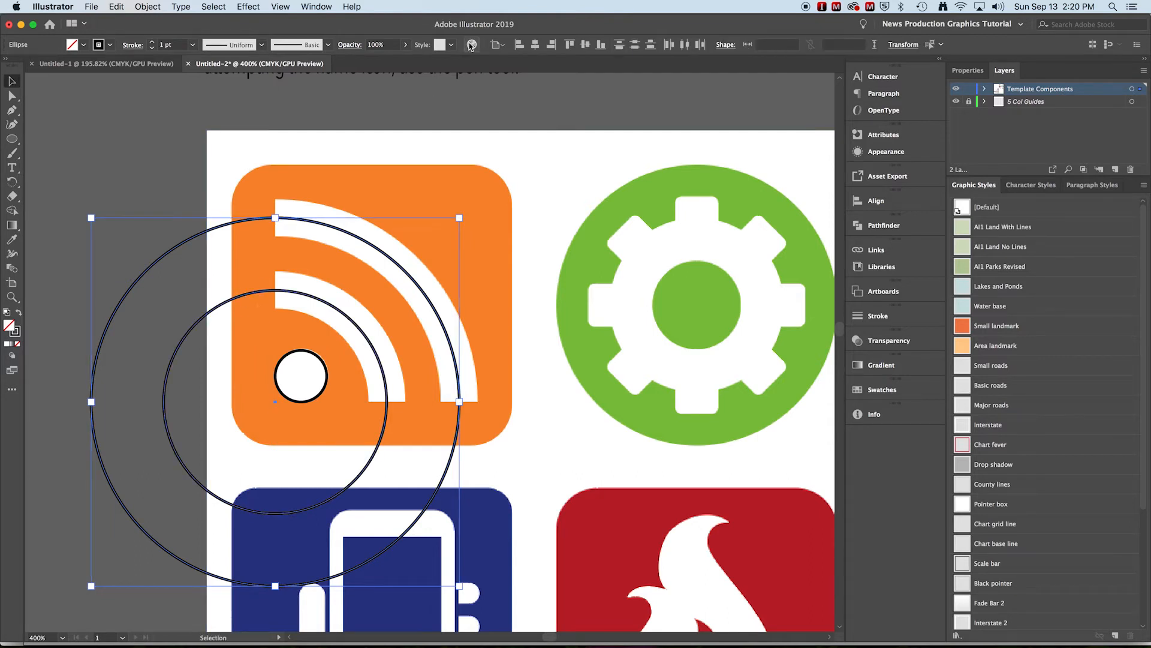
pyautogui.click(152, 42)
pyautogui.click(153, 42)
pyautogui.click(153, 43)
pyautogui.click(152, 42)
pyautogui.click(152, 42)
pyautogui.click(152, 43)
pyautogui.click(152, 43)
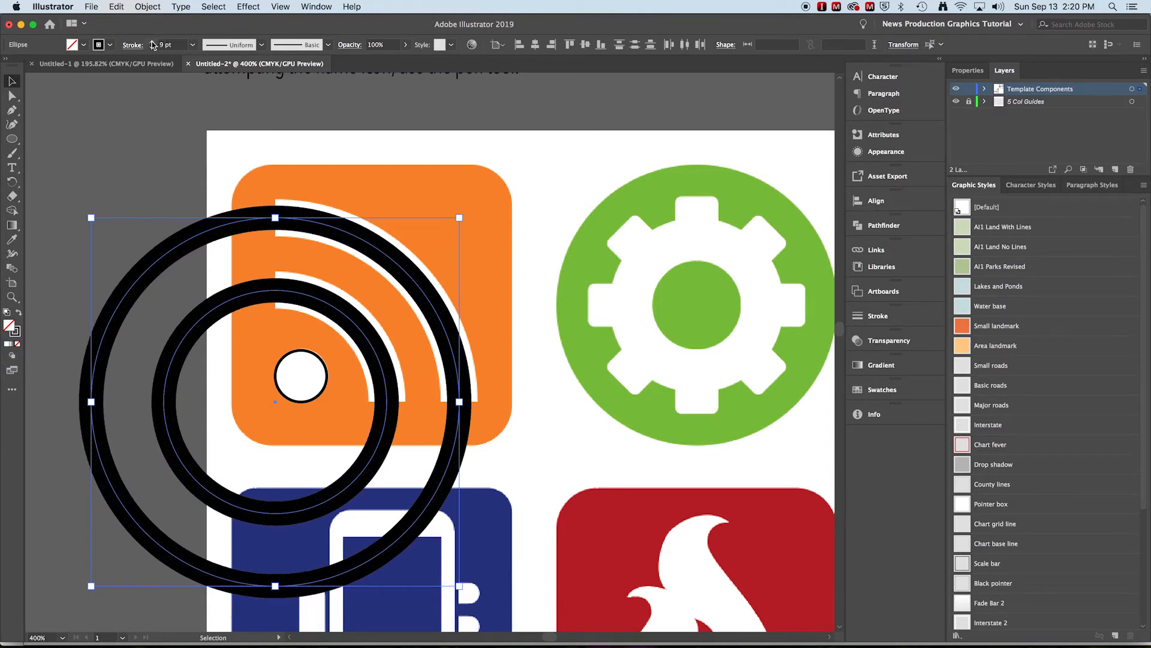
pyautogui.click(152, 43)
pyautogui.click(152, 43)
pyautogui.click(152, 42)
pyautogui.click(153, 42)
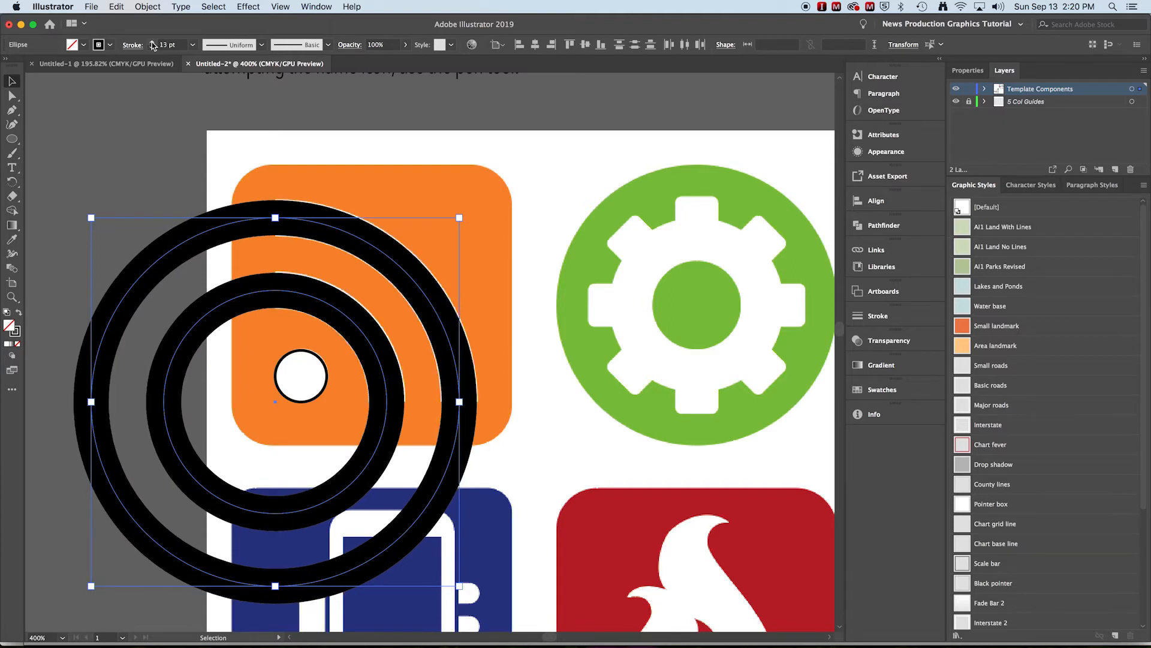
pyautogui.click(152, 43)
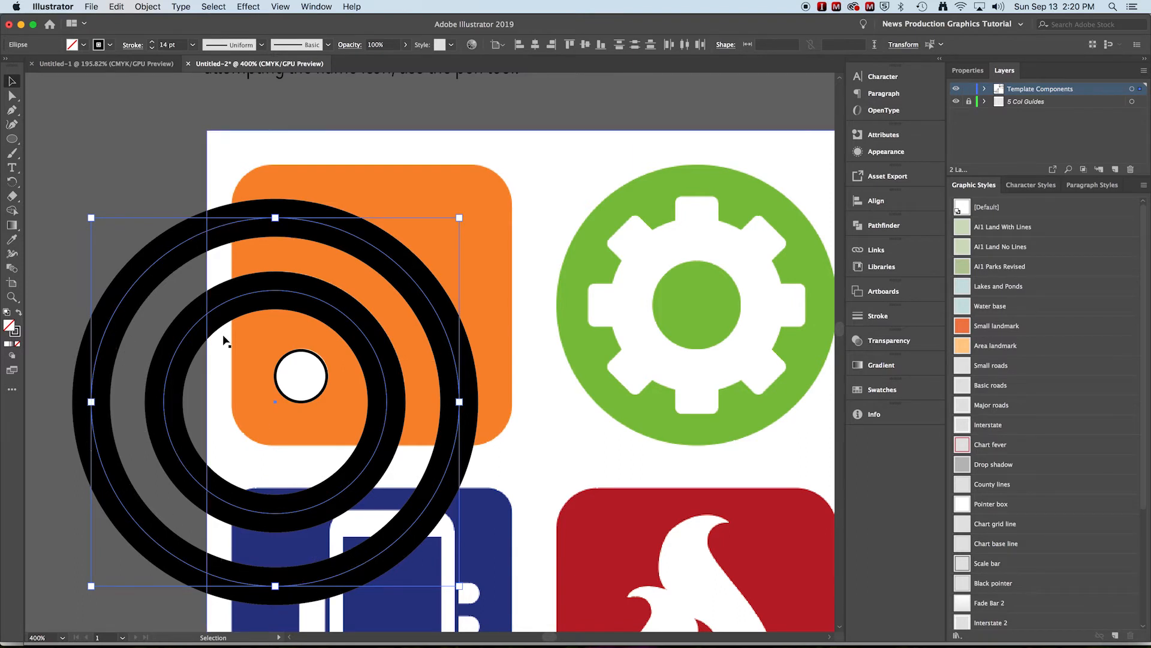
pyautogui.press('super')
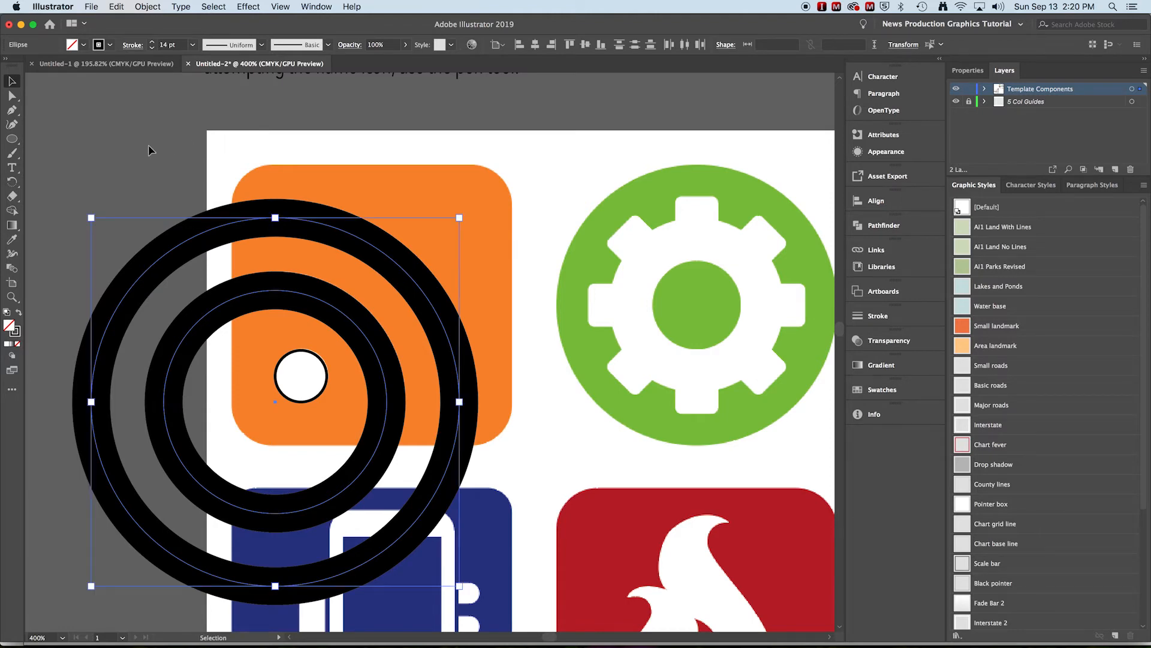
pyautogui.rightClick(186, 237)
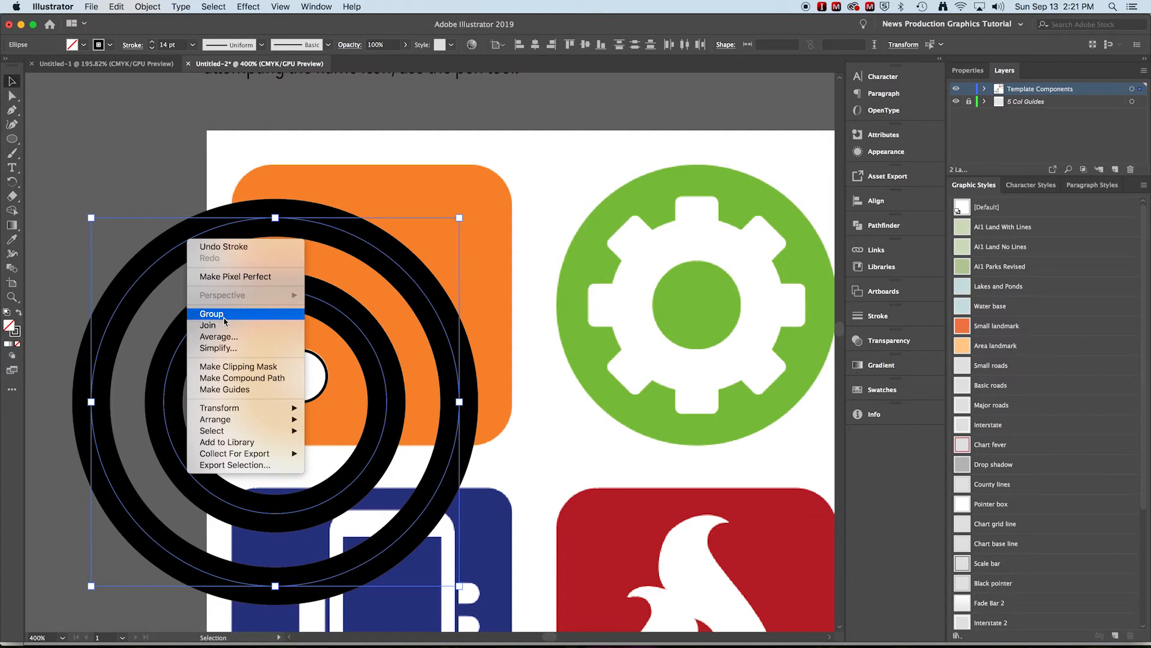
pyautogui.click(162, 135)
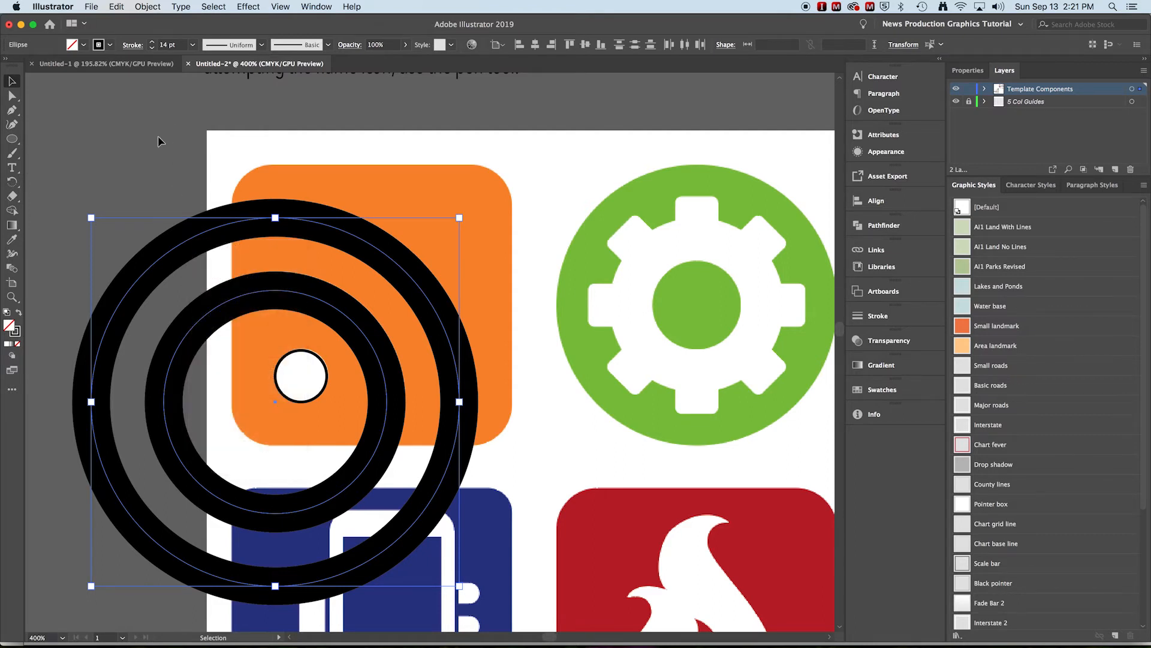
# - Trim the outer circle to its upper-right quarter arc by deleting its upper-left segment and its left and bottom anchor points
pyautogui.click(133, 129)
pyautogui.click(12, 95)
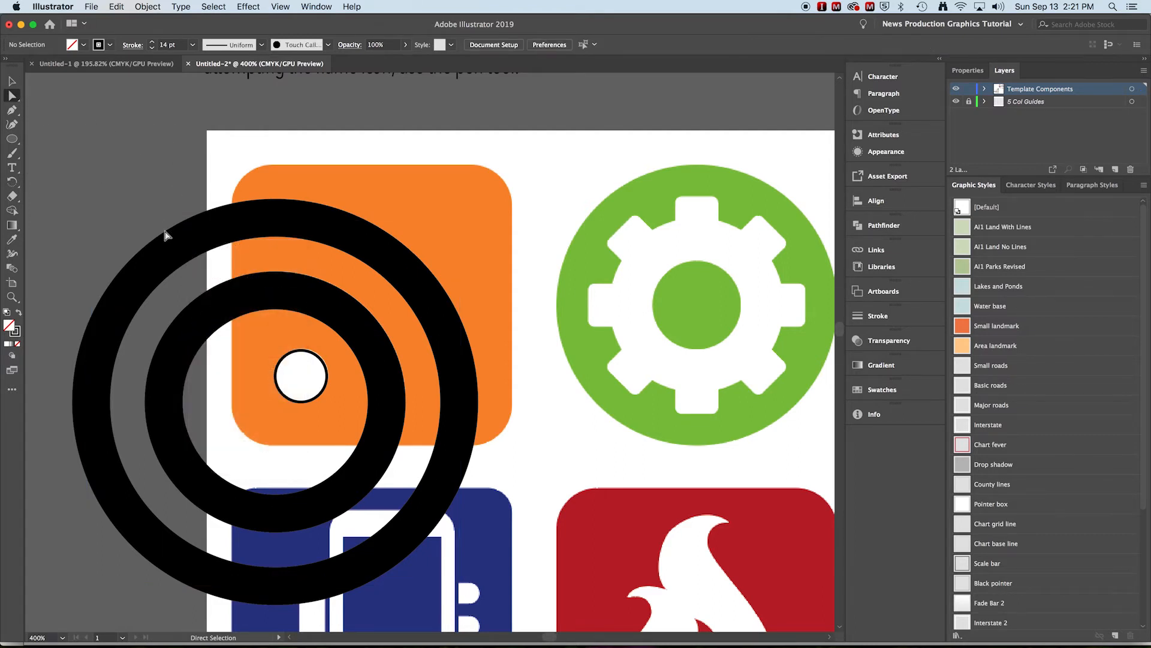
pyautogui.click(170, 250)
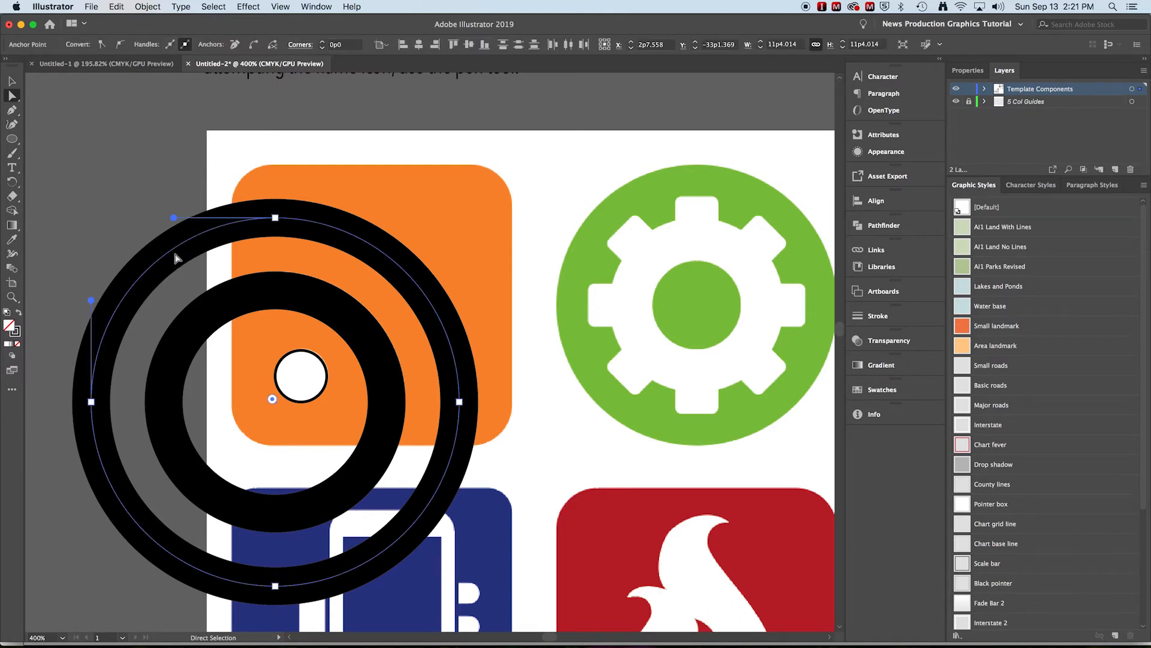
pyautogui.press('Delete')
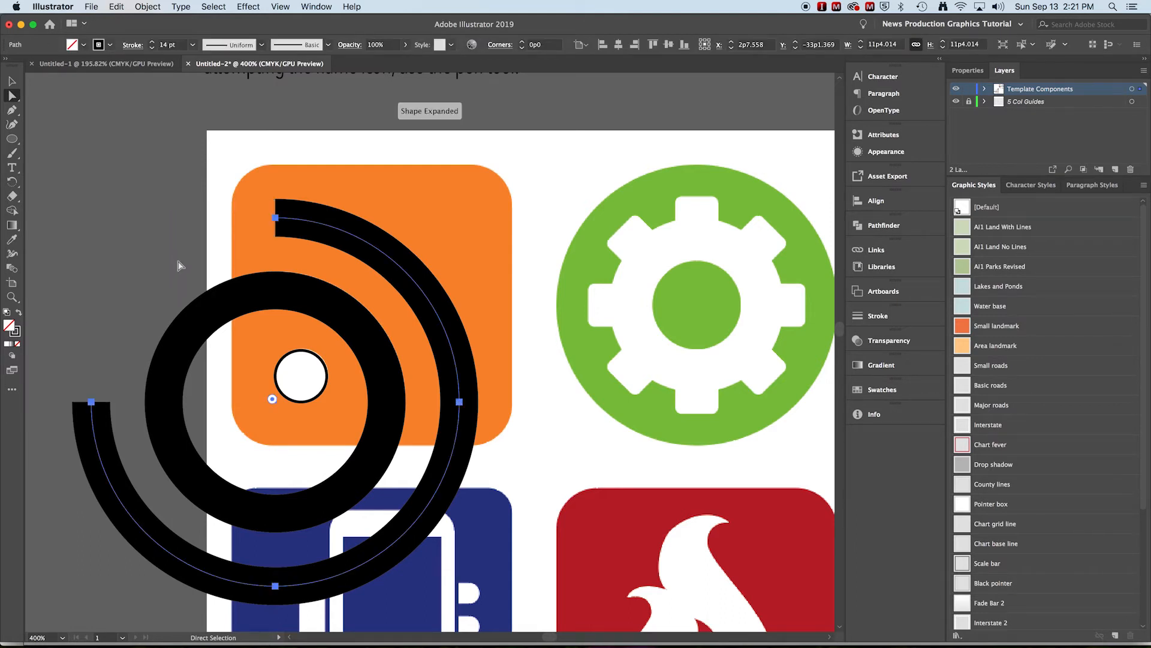
pyautogui.click(91, 403)
pyautogui.press('Delete')
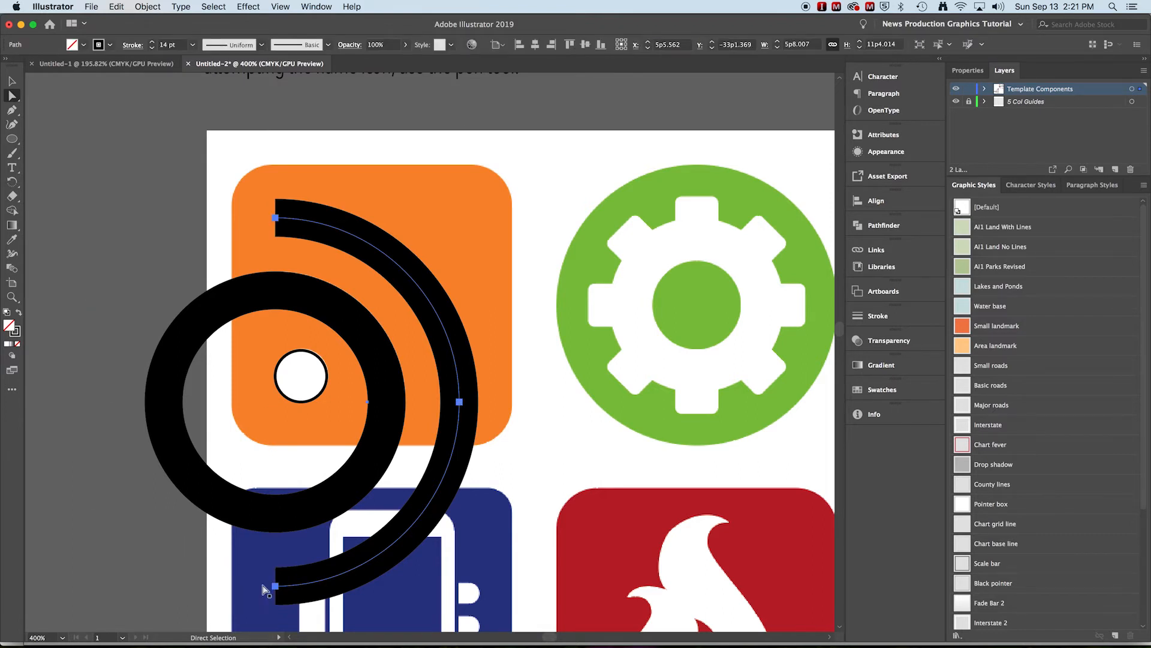
pyautogui.click(275, 587)
pyautogui.press('Delete')
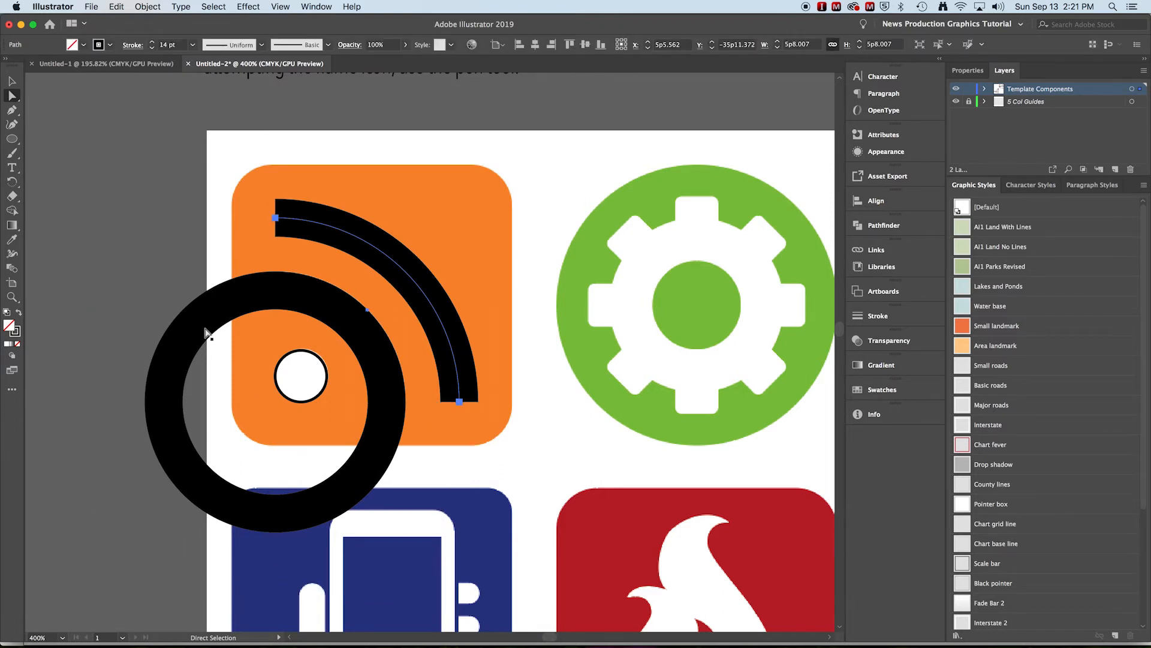
# - Trim the inner circle to its upper-right quarter arc by deleting its upper-left segment and its left and bottom anchor points
pyautogui.click(159, 327)
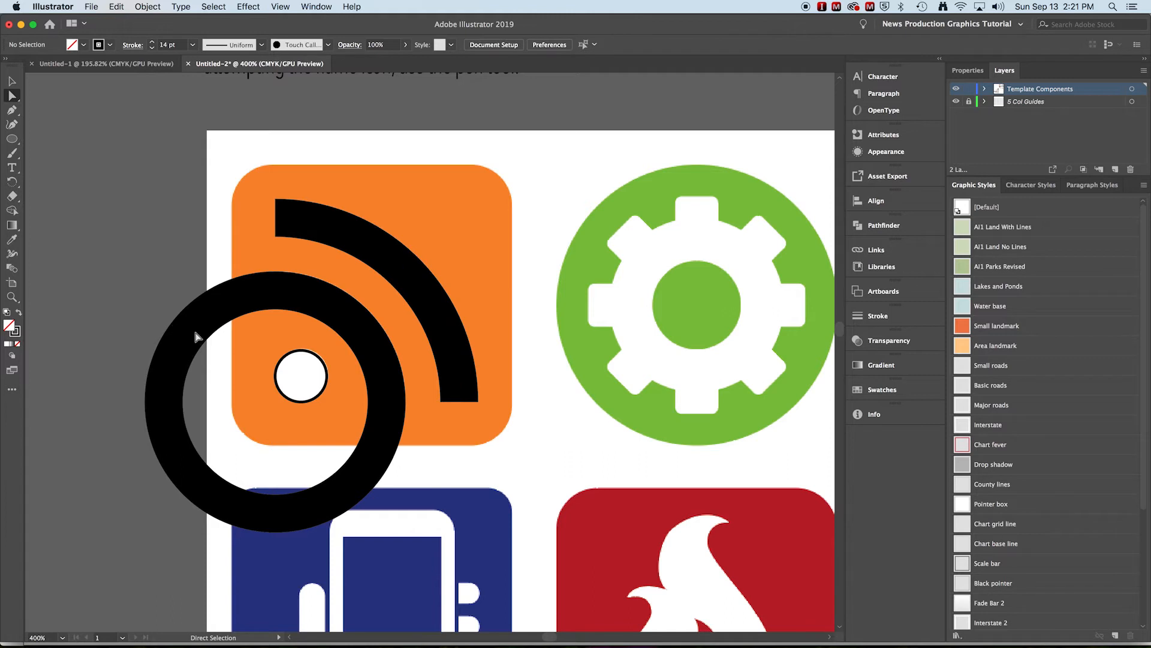
pyautogui.click(191, 330)
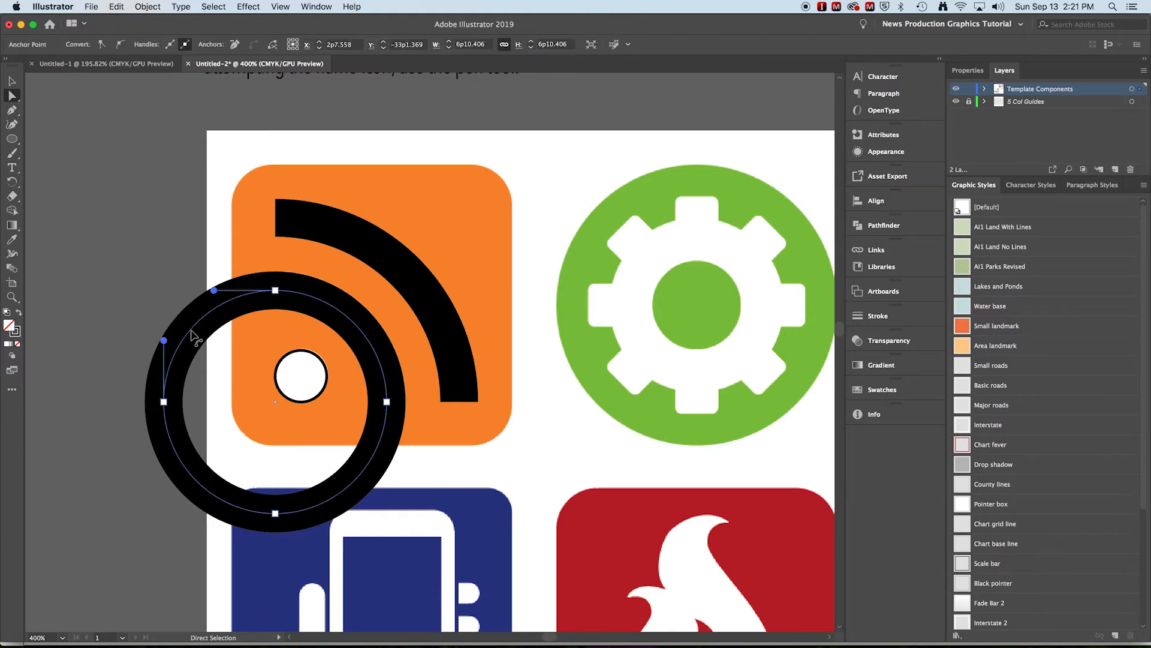
pyautogui.press('Delete')
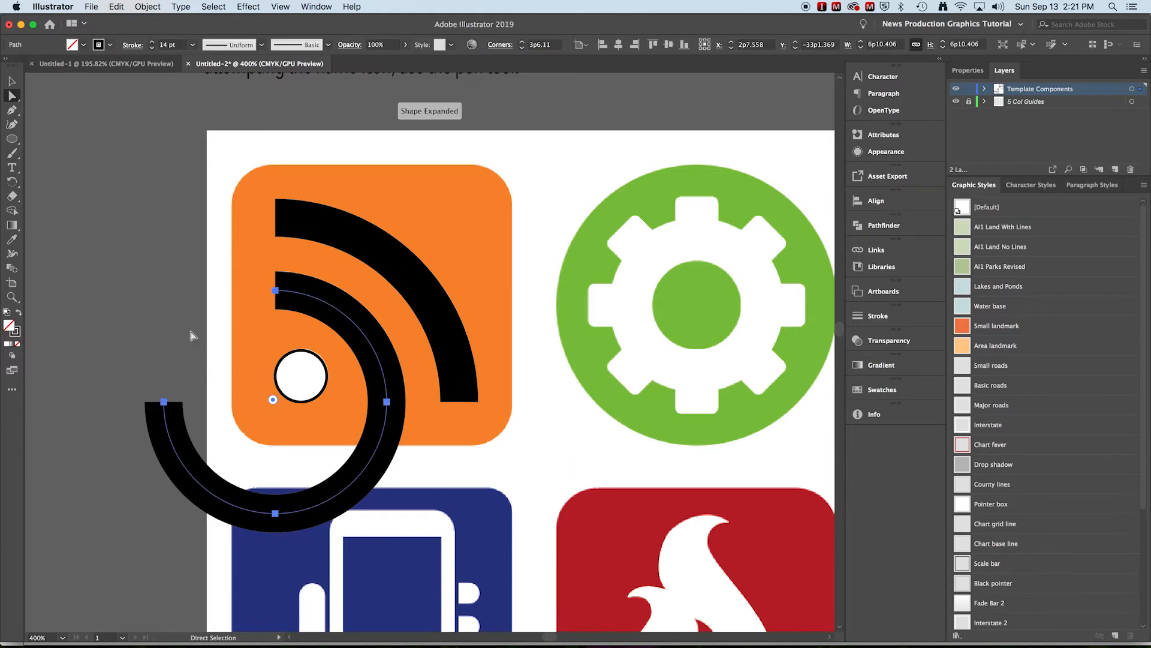
pyautogui.click(167, 411)
pyautogui.press('Delete')
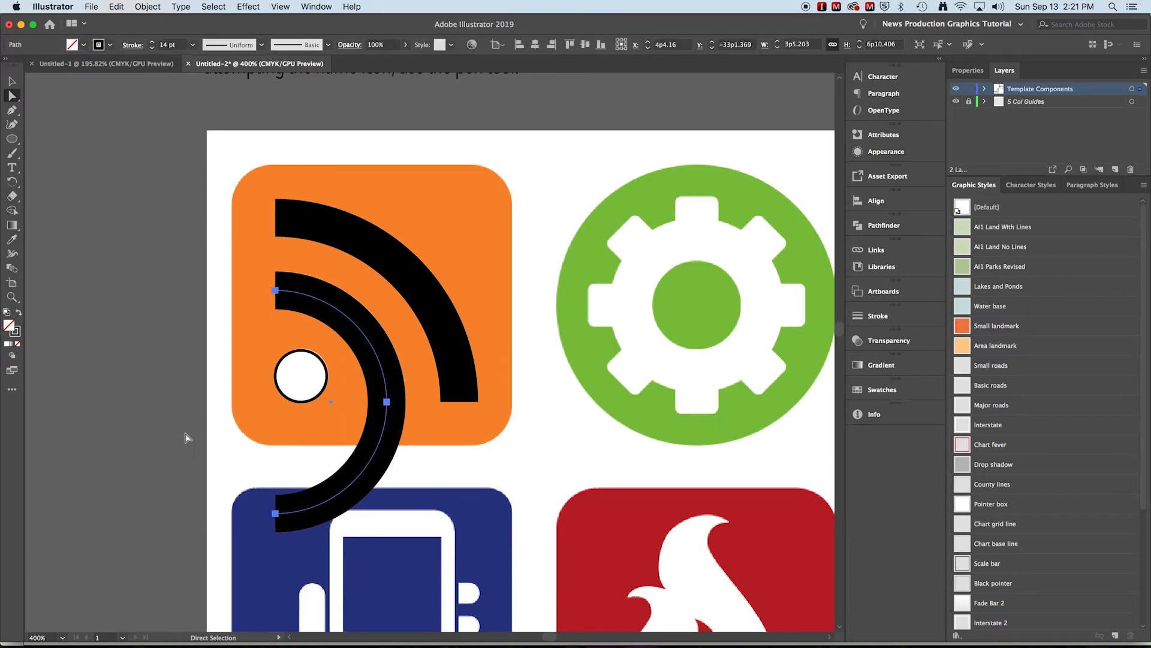
pyautogui.click(276, 514)
pyautogui.press('Delete')
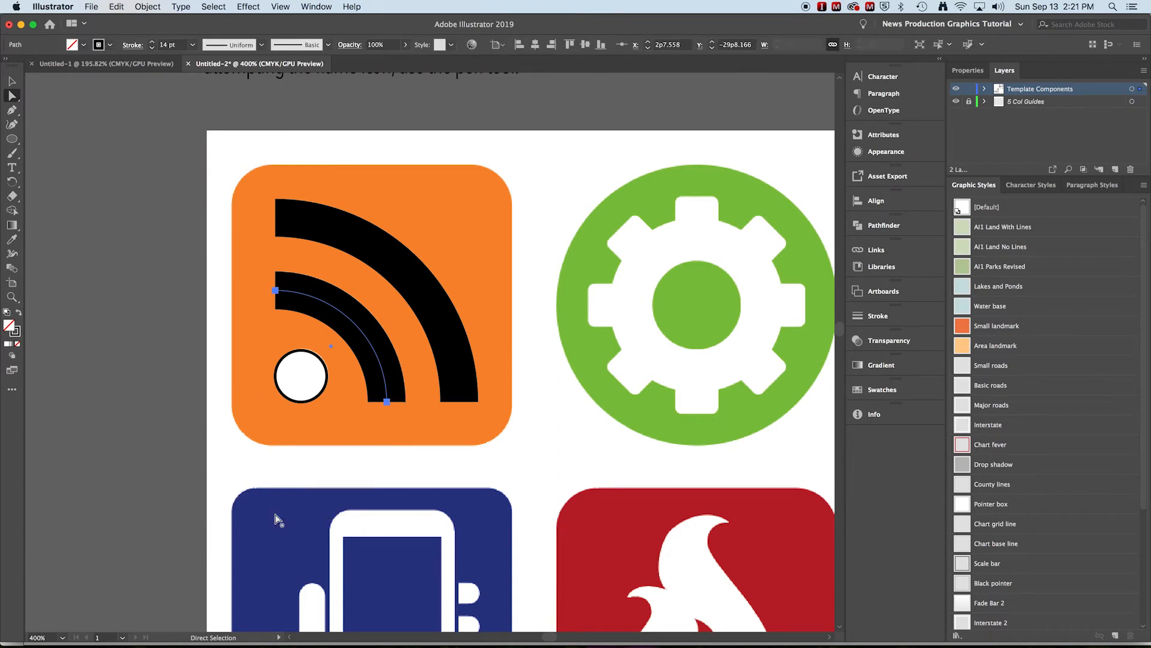
# - Select both quarter arcs and convert their thick strokes to filled shapes with Outline Stroke
pyautogui.click(12, 81)
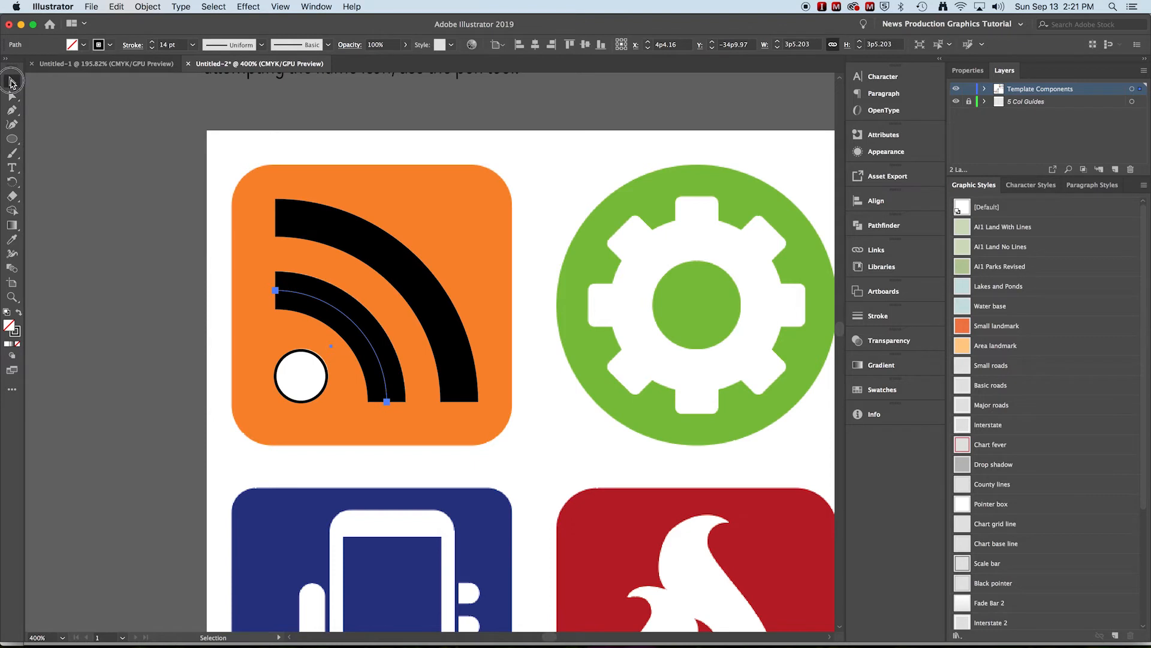
pyautogui.keyDown('shift'); pyautogui.click(371, 241); pyautogui.keyUp('shift')
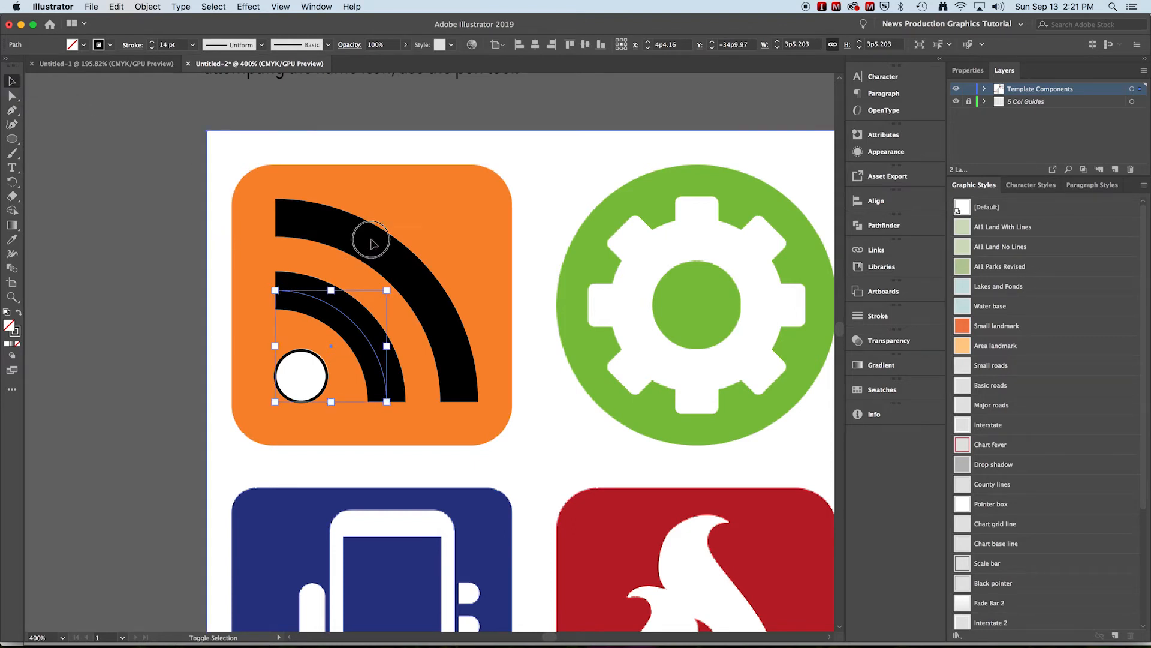
pyautogui.keyDown('shift'); pyautogui.click(360, 245); pyautogui.keyUp('shift')
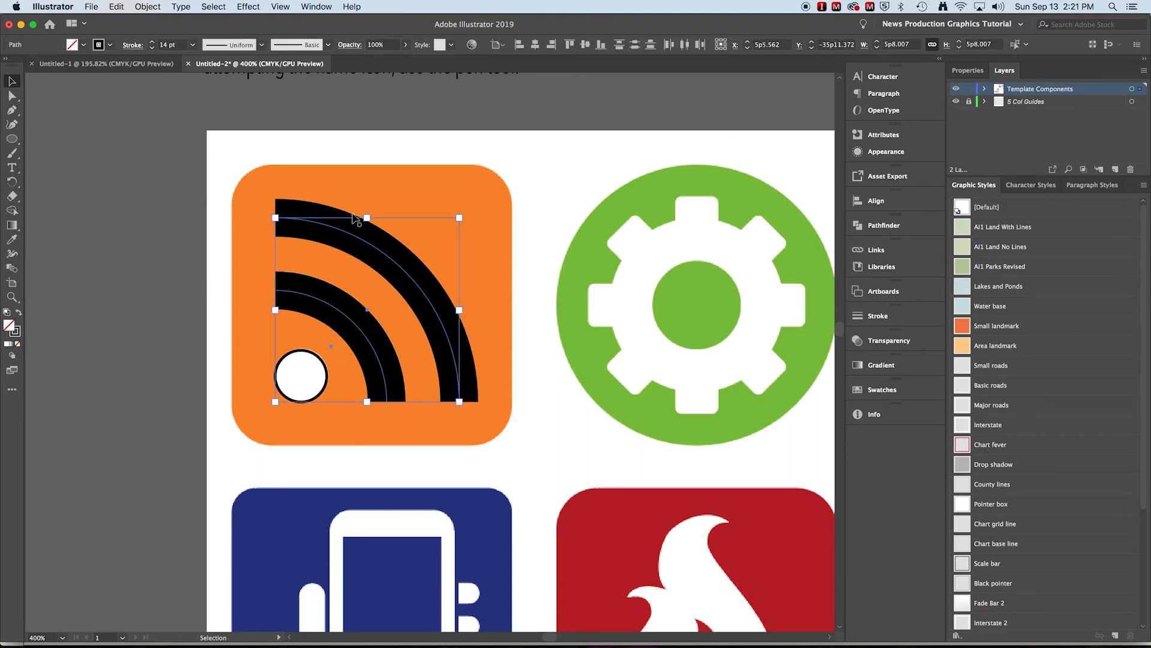
pyautogui.scroll(-5, 347, 403)
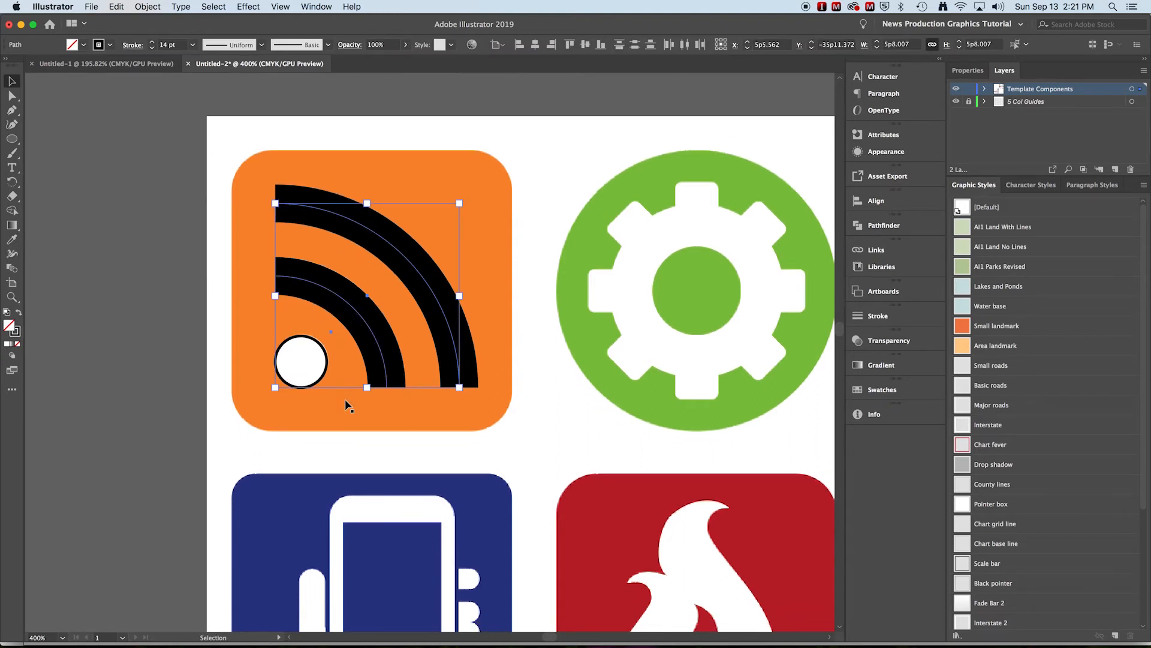
pyautogui.scroll(-10, 346, 408)
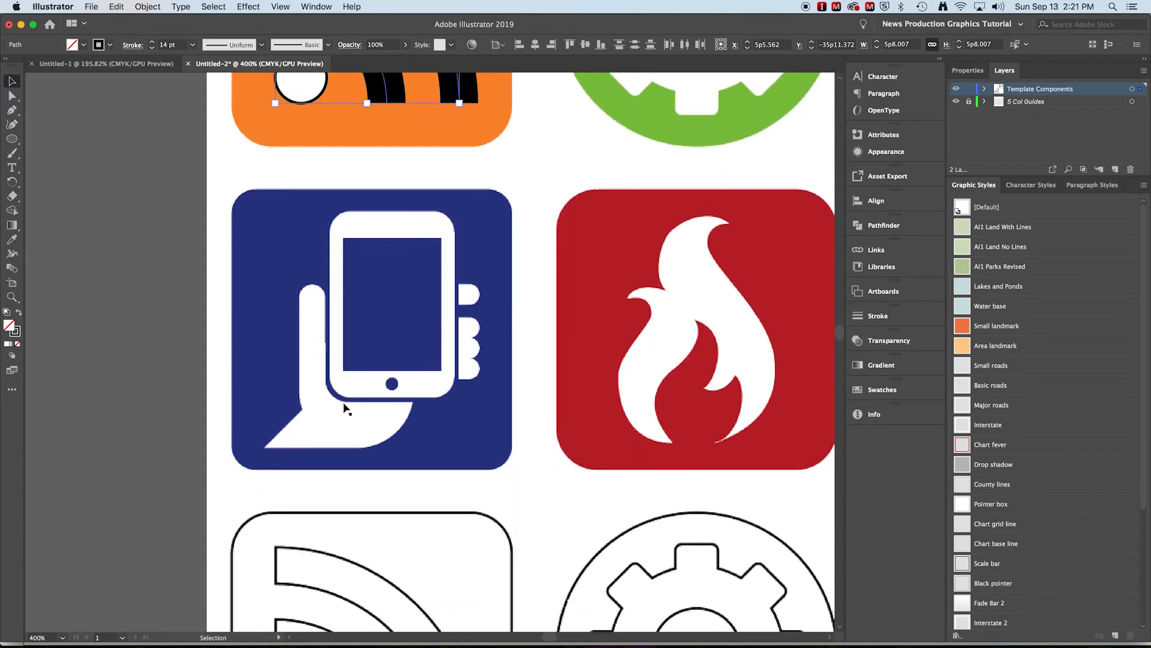
pyautogui.scroll(-2, 340, 406)
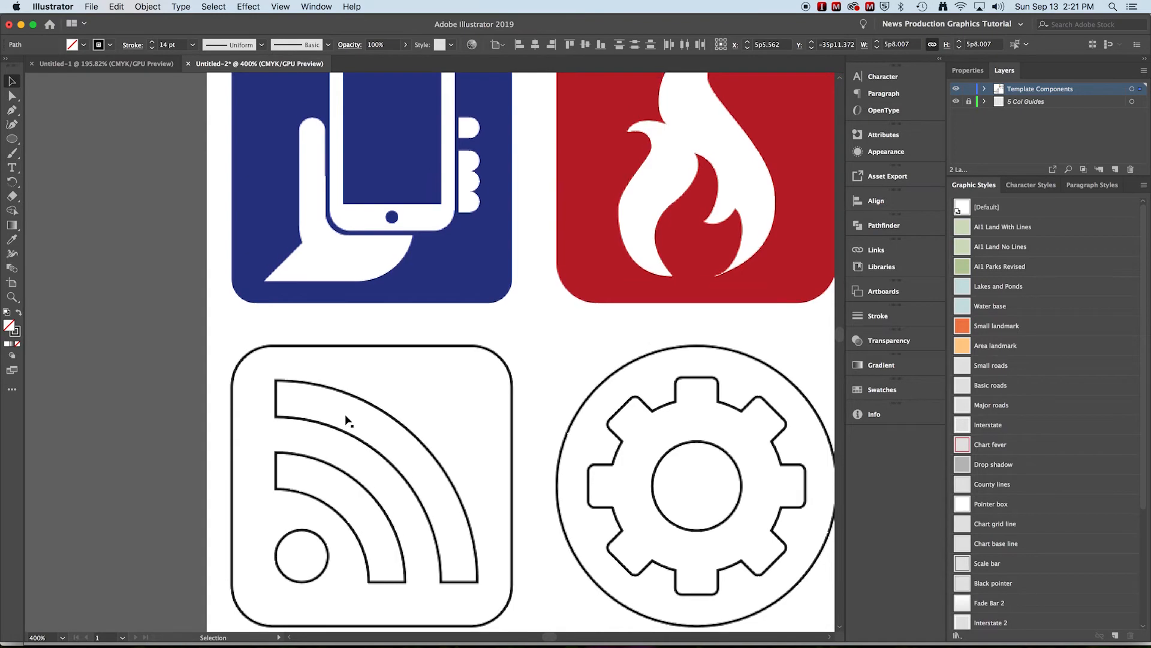
pyautogui.scroll(4, 348, 420)
pyautogui.scroll(12, 348, 421)
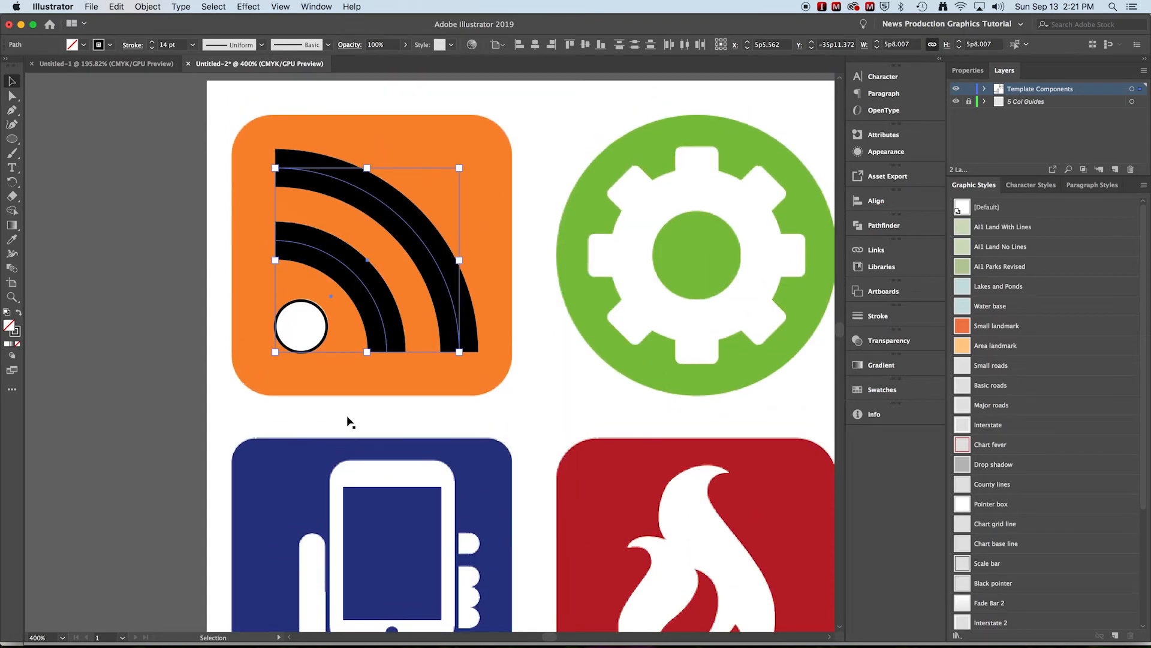
pyautogui.scroll(1, 348, 421)
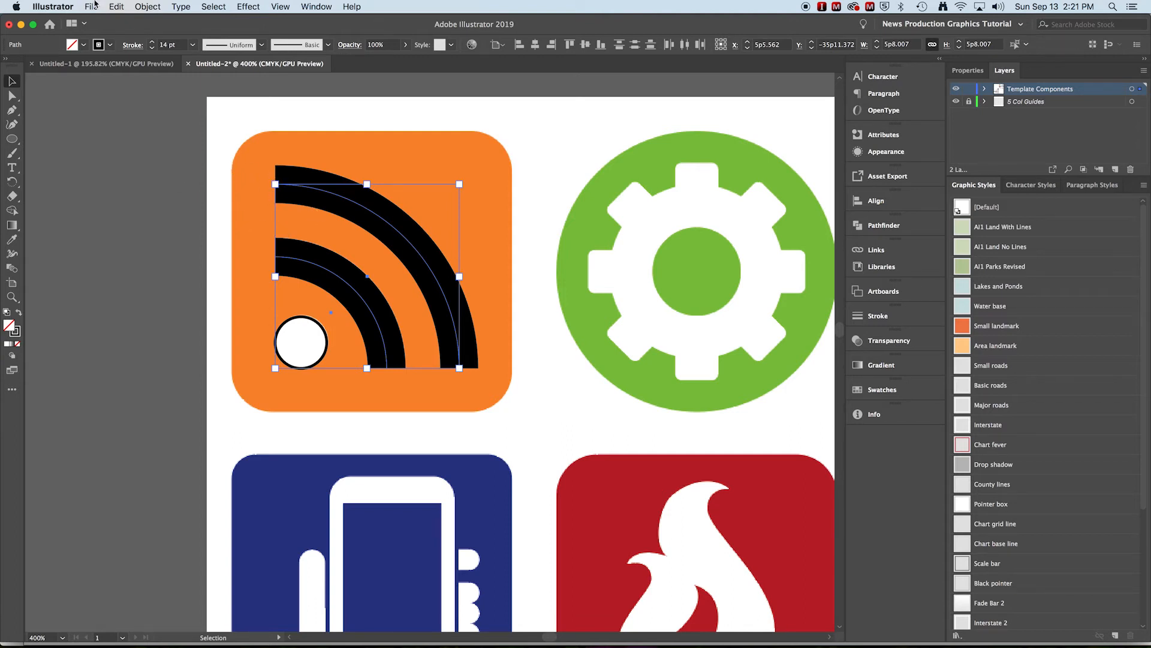
pyautogui.click(148, 6)
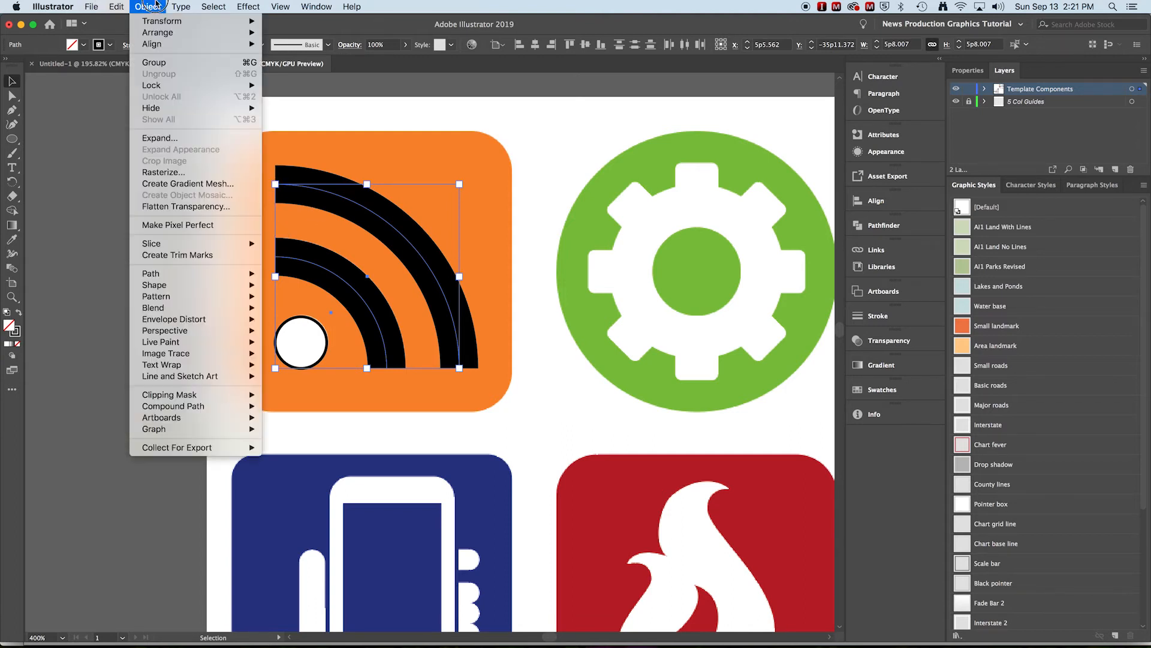
pyautogui.click(167, 274)
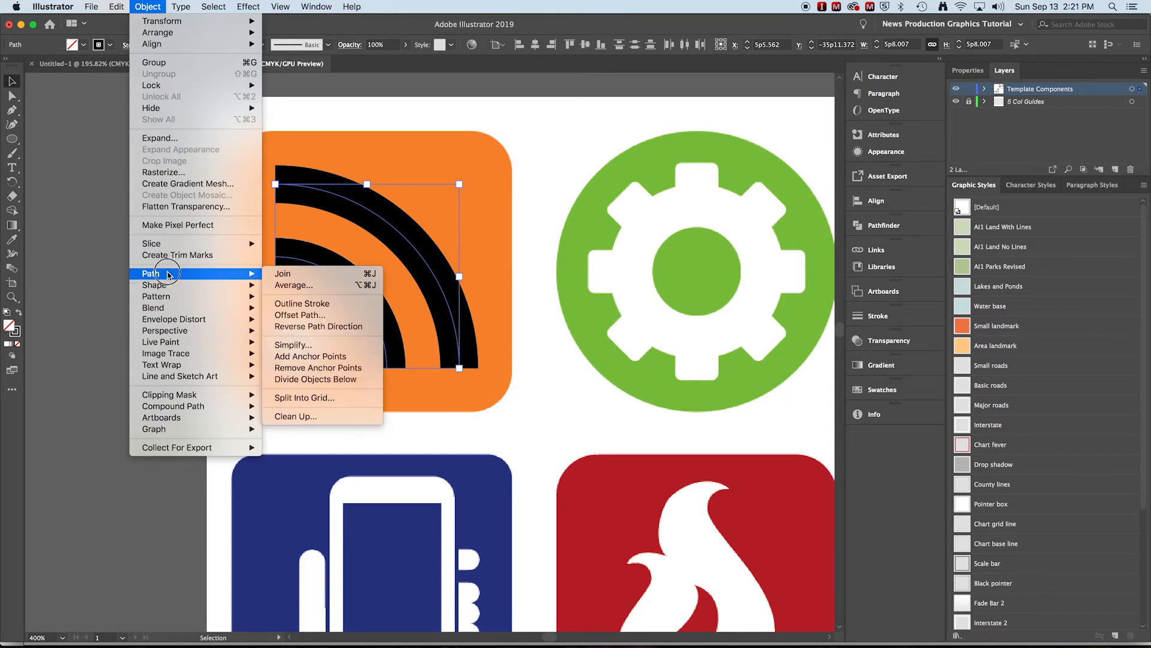
pyautogui.click(308, 303)
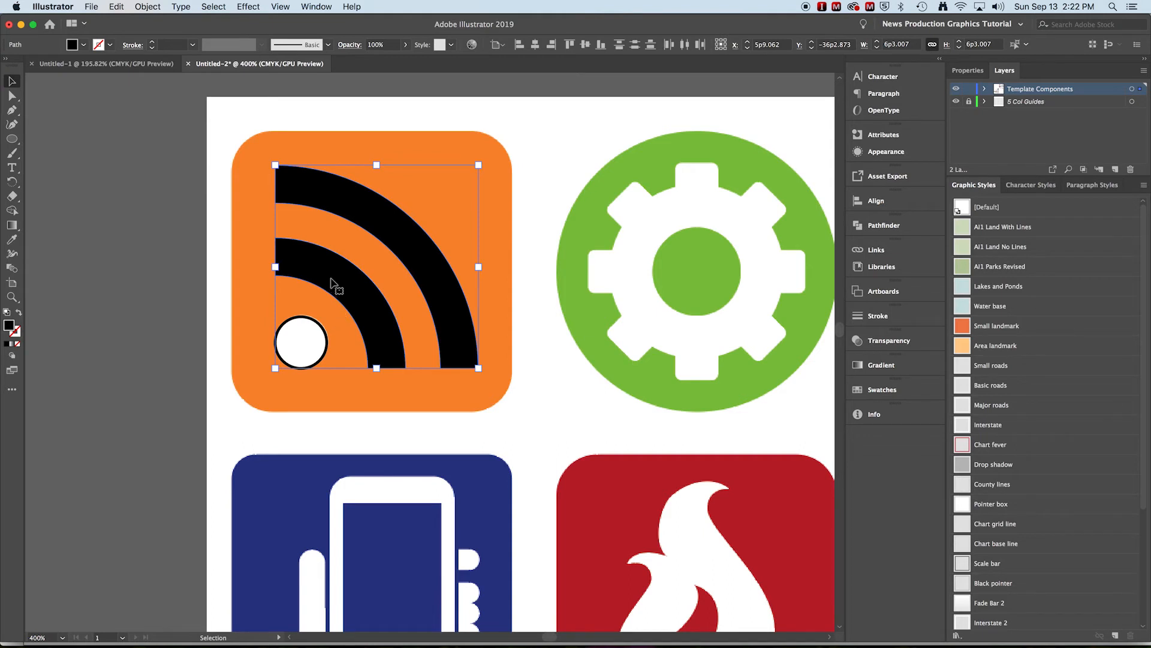
# - Fill the two outlined arcs with white
pyautogui.click(84, 46)
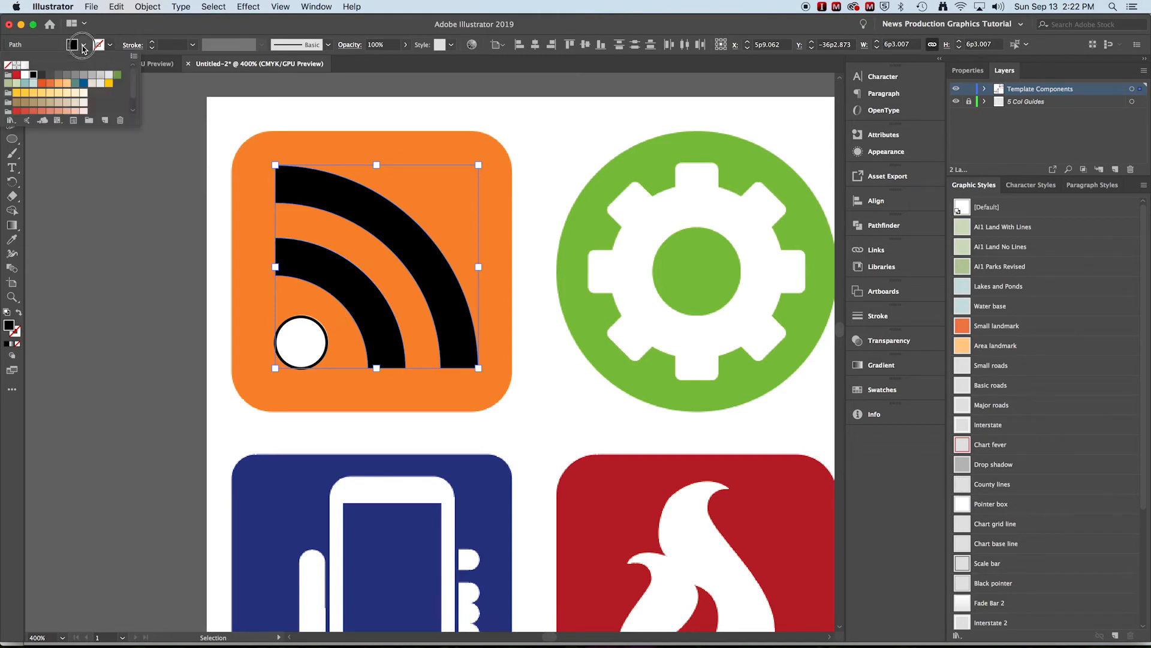
pyautogui.click(25, 75)
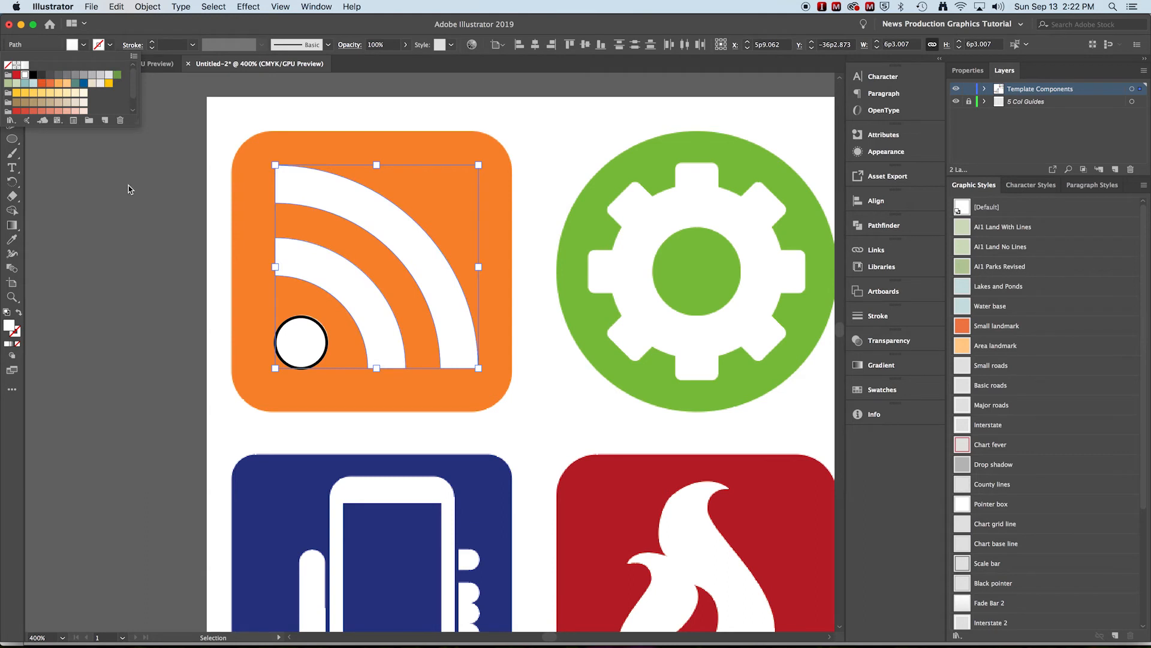
pyautogui.click(128, 189)
# - Set the stroke of the white dot circle to none
pyautogui.click(300, 330)
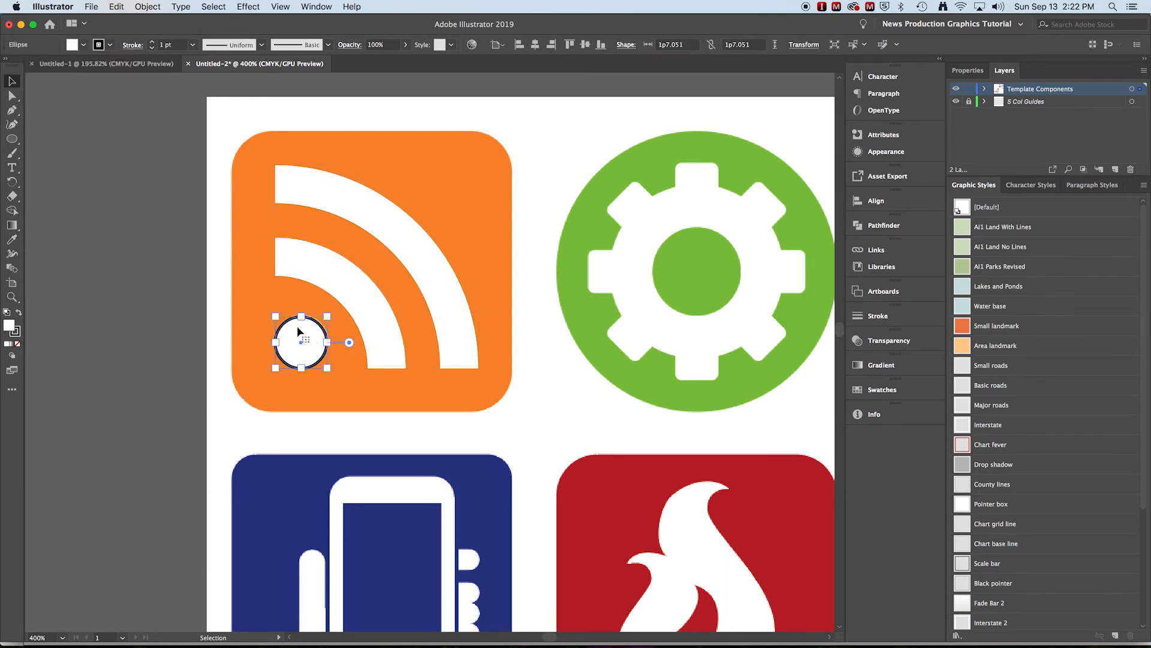
pyautogui.click(110, 44)
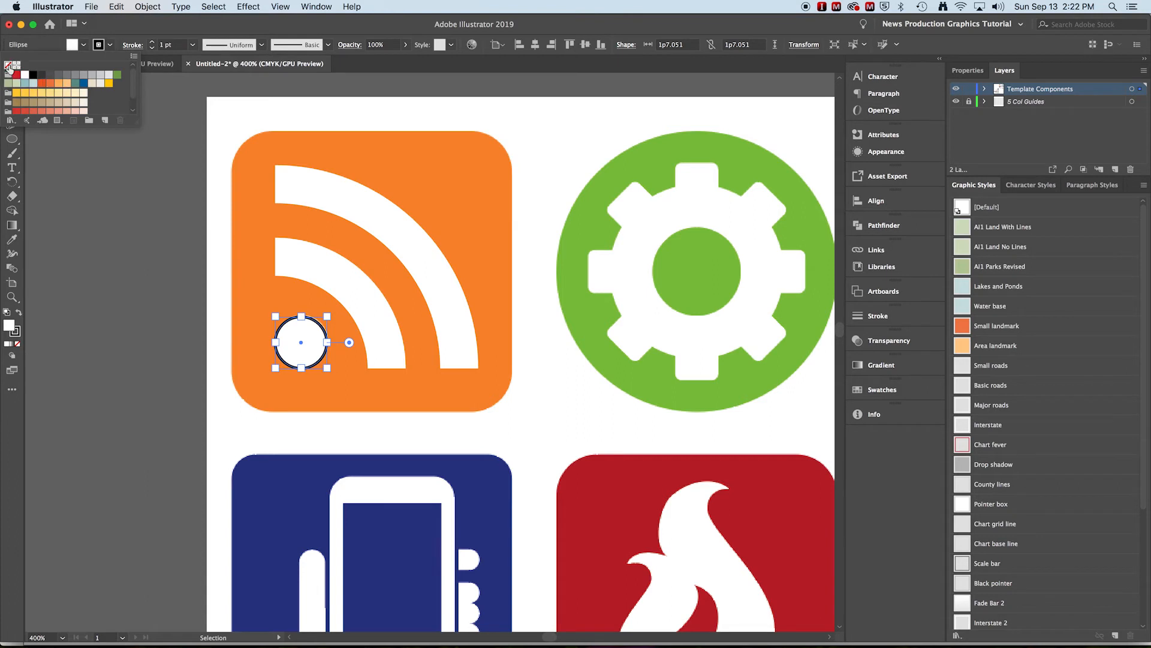
pyautogui.click(8, 65)
pyautogui.click(198, 239)
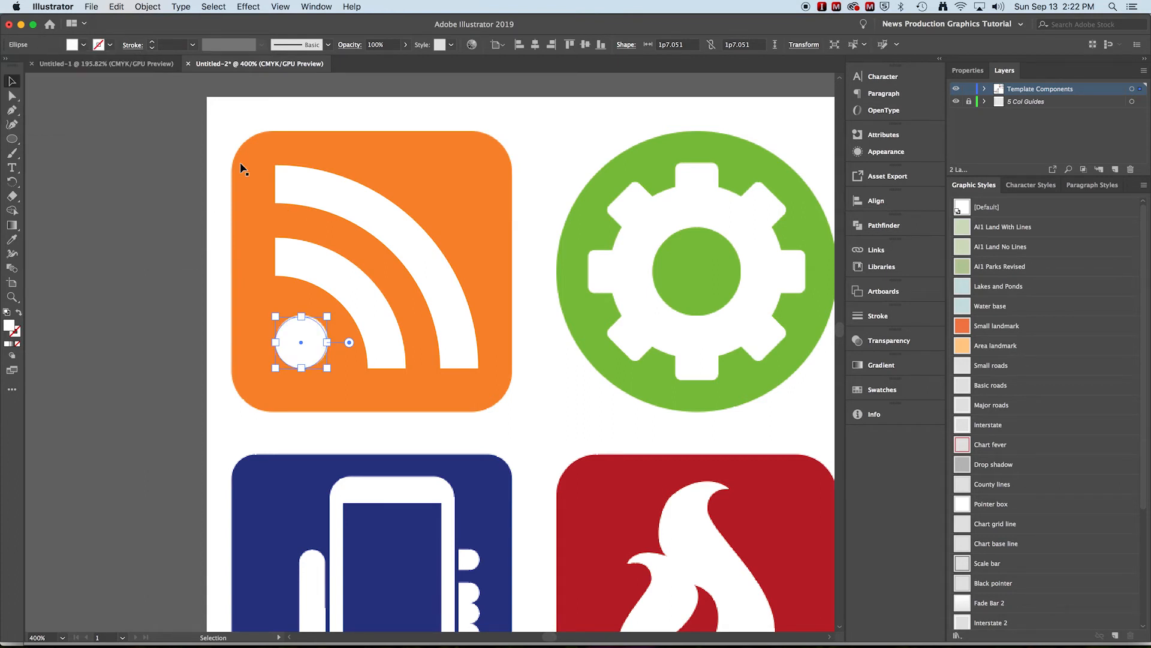
# - Draw a square about 8p8 wide over the icon's orange background, fit it to the edges, and round its corners to about 1p1
pyautogui.moveTo(11, 139); pyautogui.dragTo(56, 141)
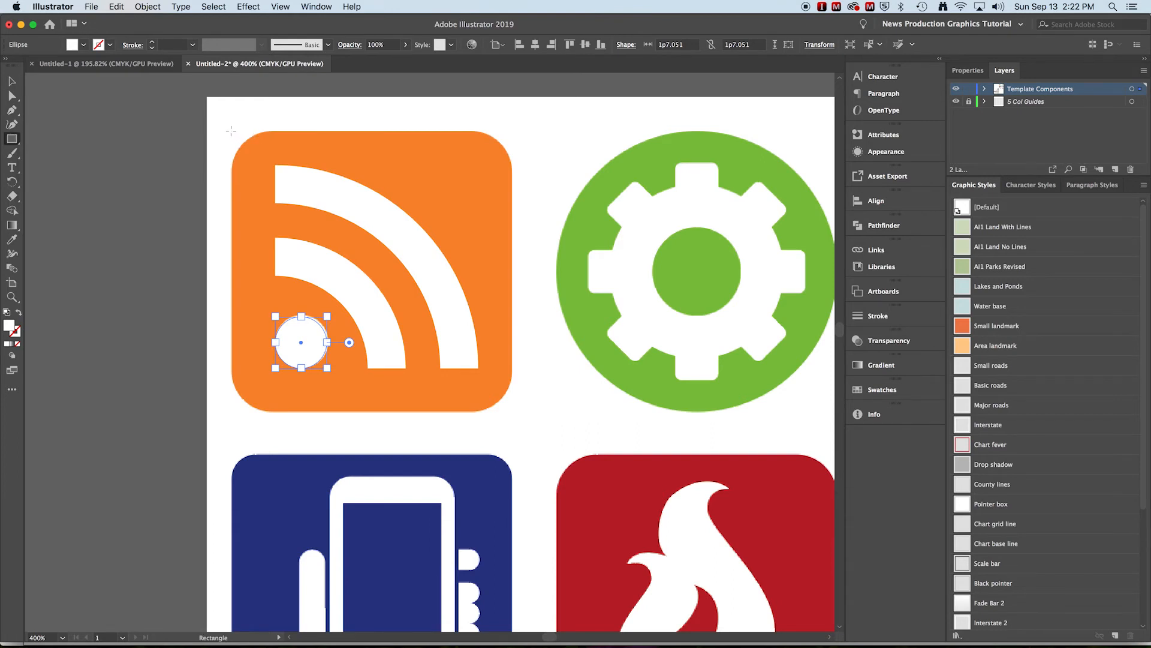
pyautogui.moveTo(231, 129); pyautogui.dragTo(507, 408)
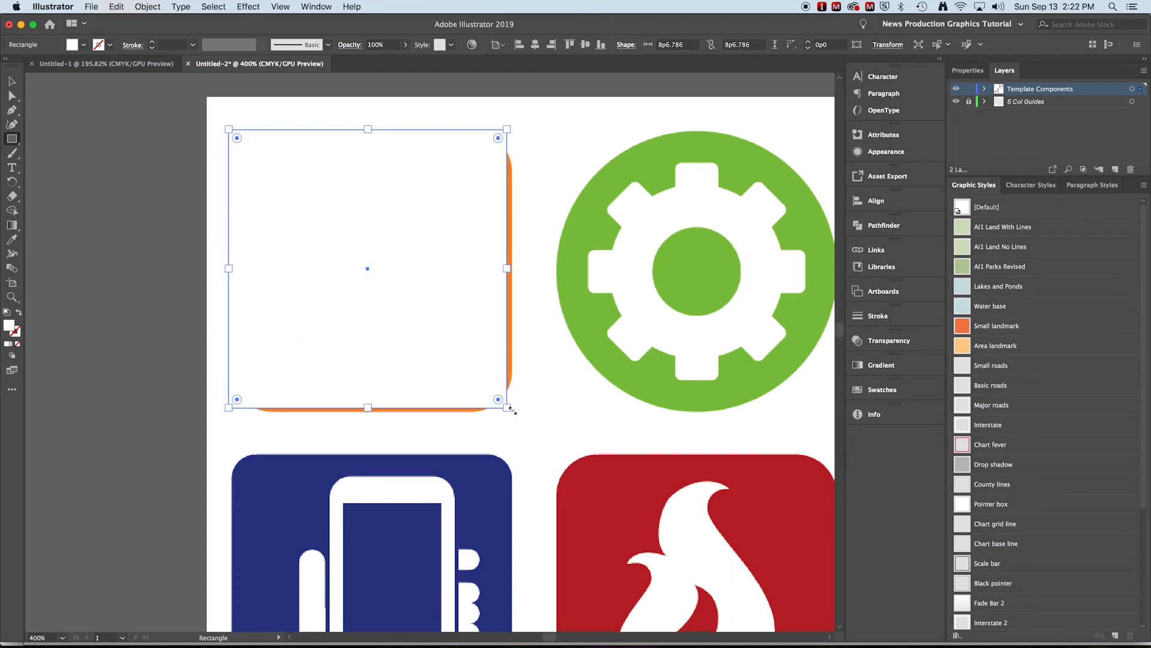
pyautogui.press('Right')
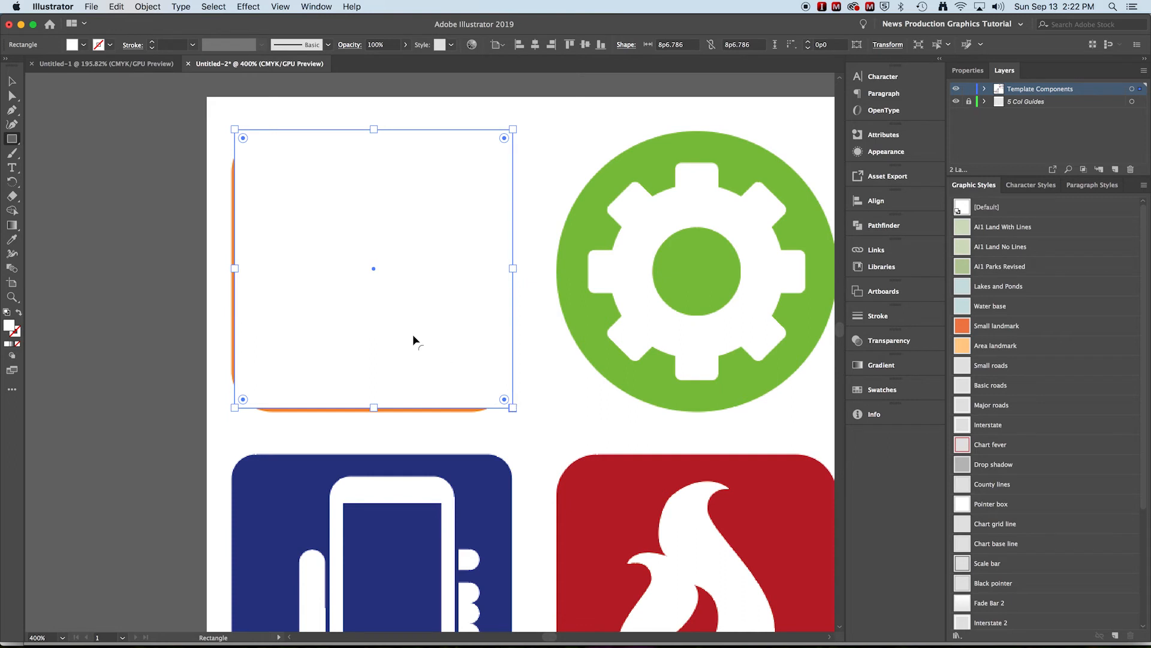
pyautogui.press('Left')
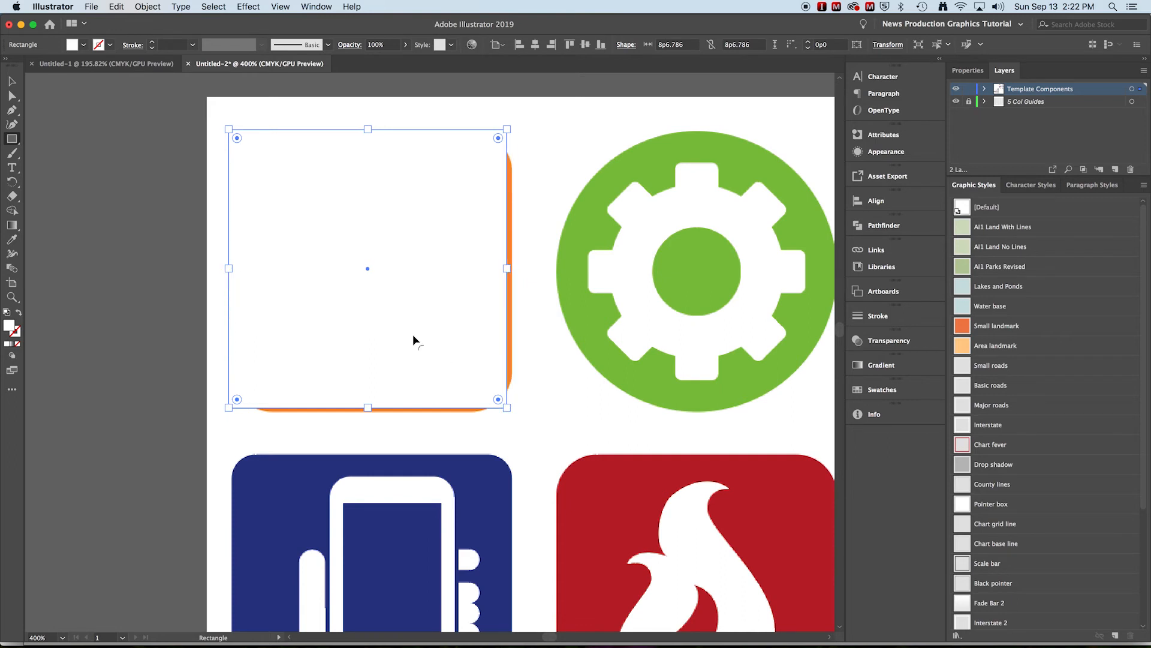
pyautogui.press('Right')
pyautogui.press('Down')
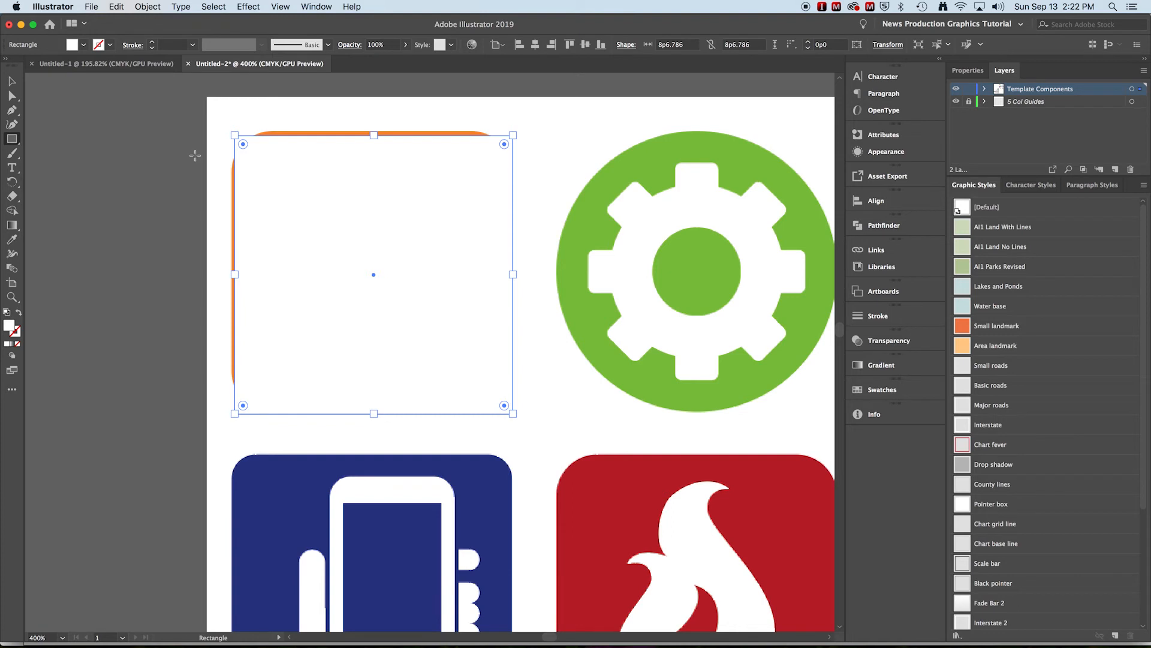
pyautogui.moveTo(235, 135); pyautogui.dragTo(231, 130)
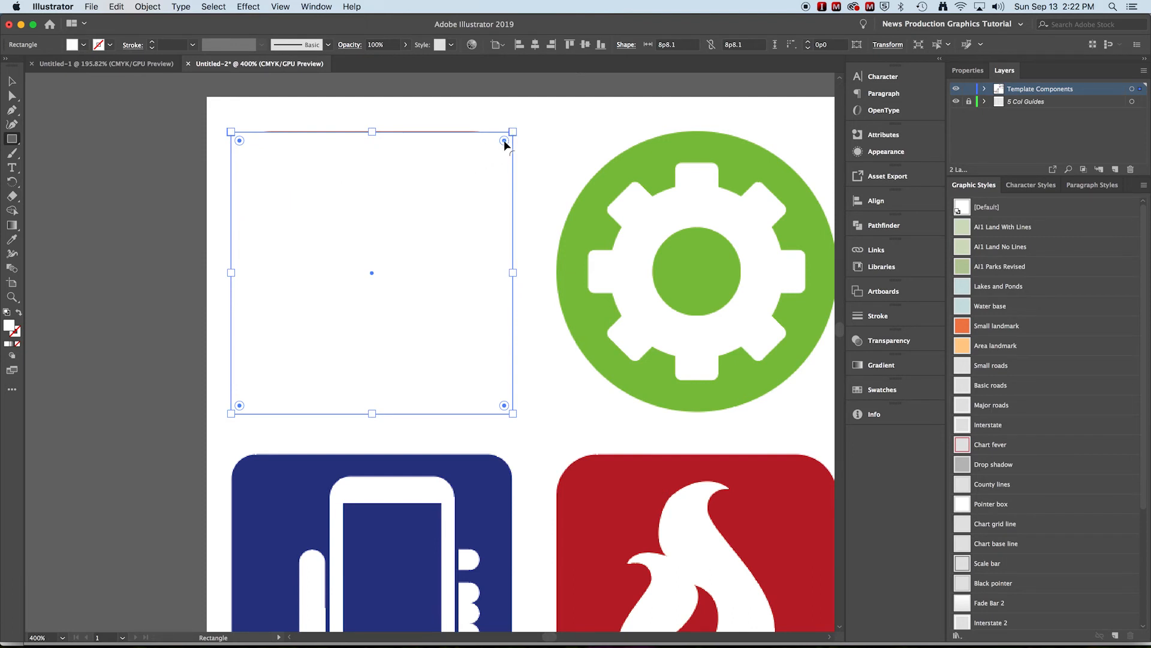
pyautogui.moveTo(505, 142); pyautogui.dragTo(478, 167)
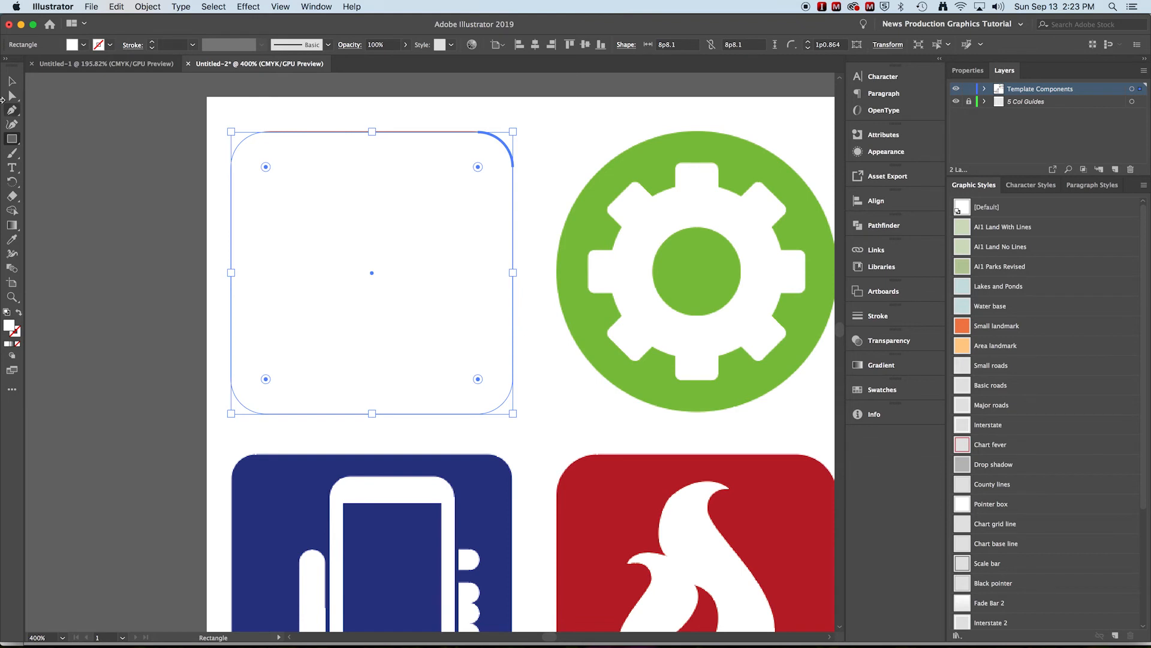
pyautogui.click(84, 45)
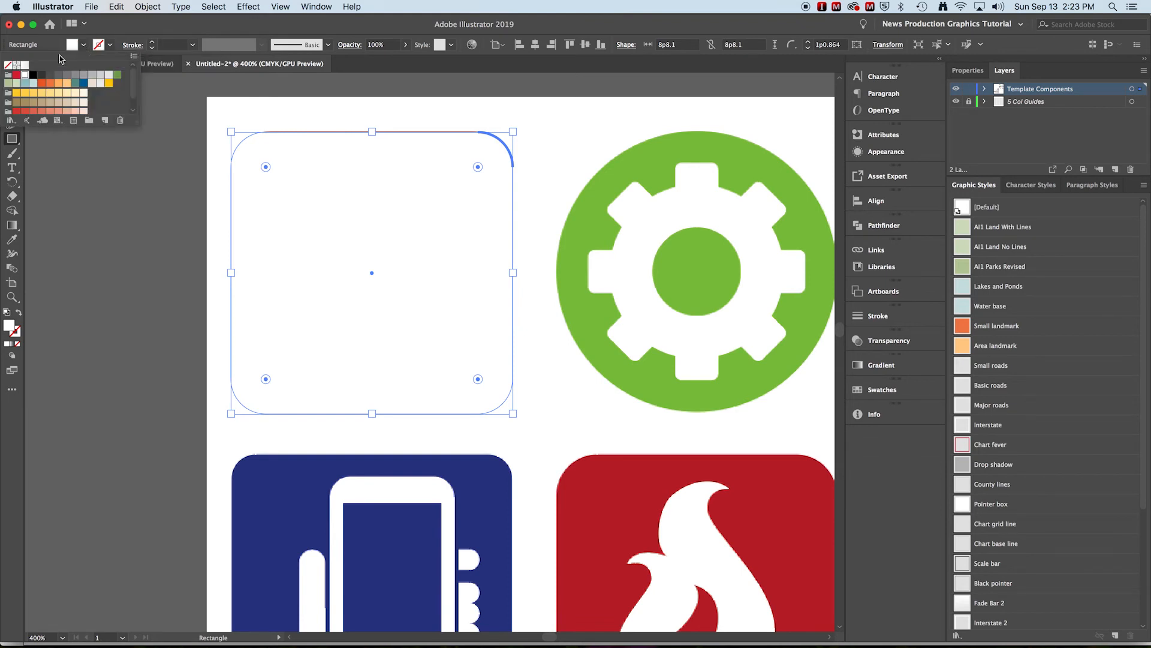
pyautogui.scroll(-1, 70, 101)
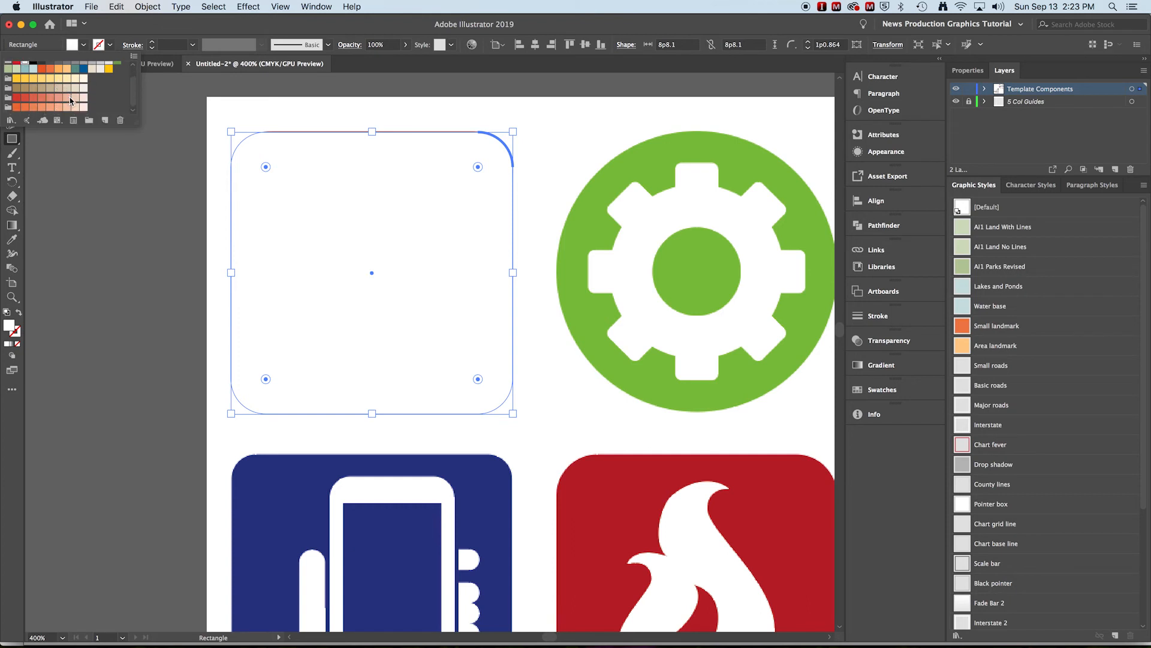
pyautogui.click(84, 176)
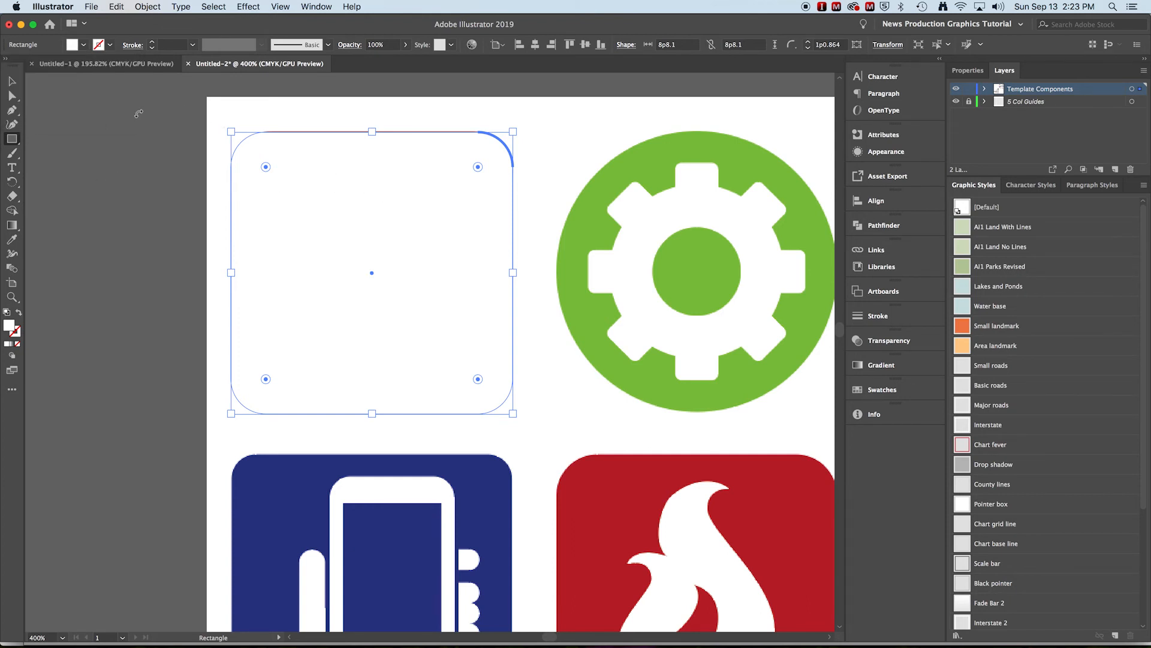
# - Select the rounded square, both arcs and the dot without the page background, and move them off the artboard to its left
pyautogui.click(12, 81)
pyautogui.click(102, 115)
pyautogui.moveTo(578, 443); pyautogui.dragTo(548, 444)
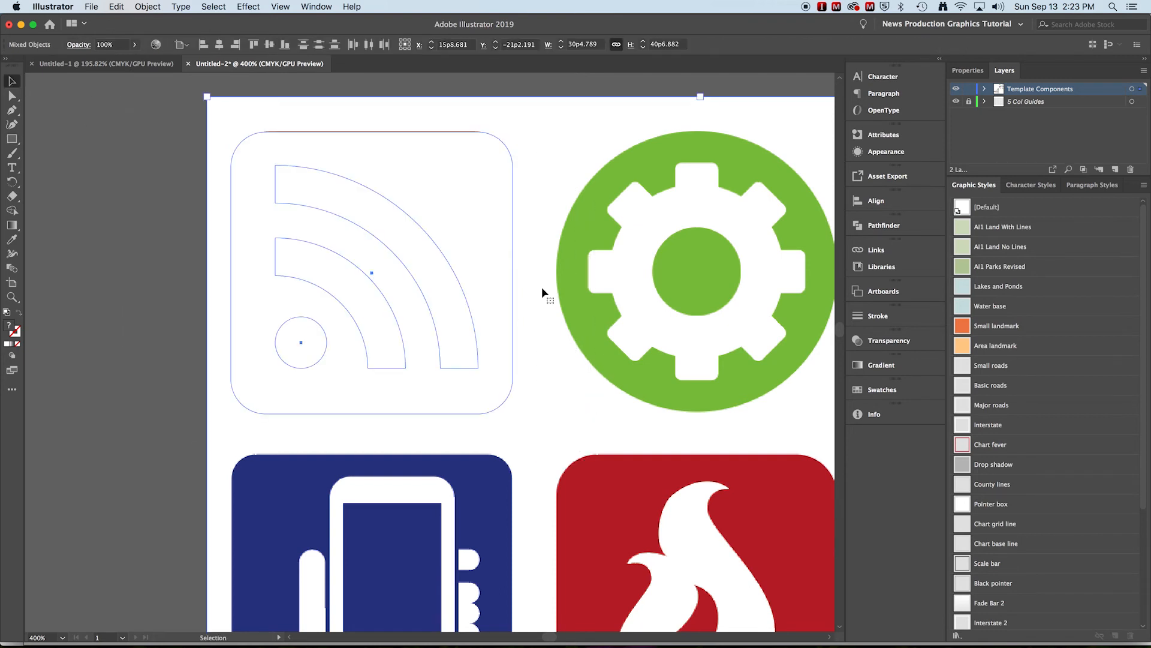
pyautogui.keyDown('shift'); pyautogui.click(365, 106); pyautogui.keyUp('shift')
pyautogui.moveTo(469, 178); pyautogui.dragTo(137, 178)
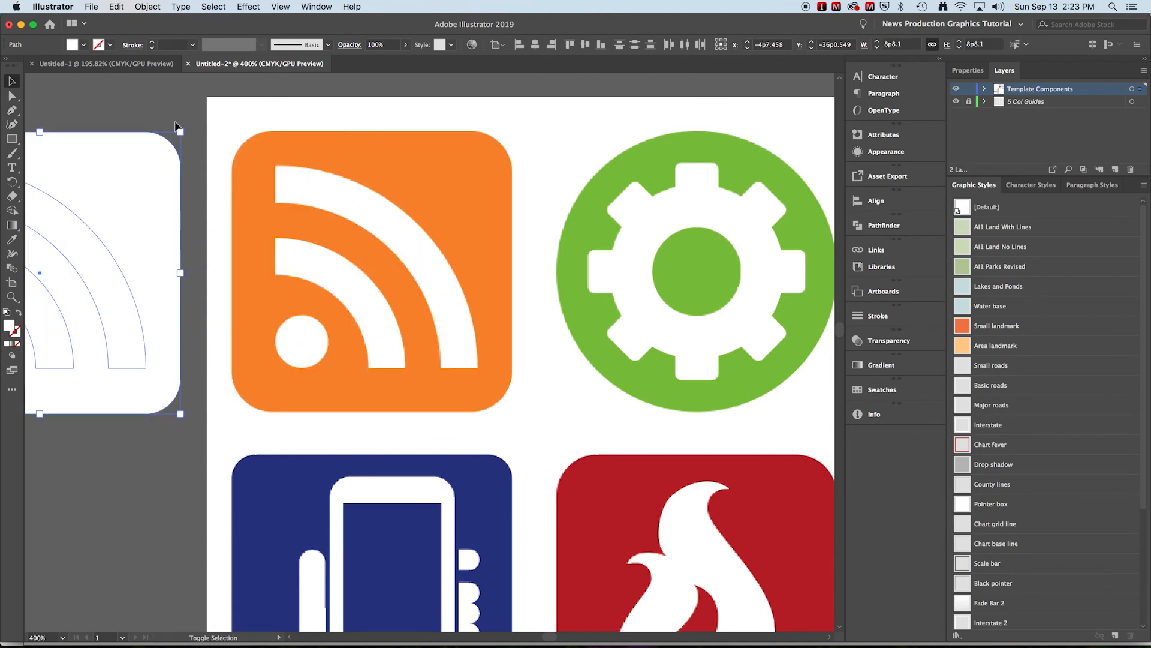
# - Fill the copied rounded square beside the artboard with the orange sampled from the original feed icon's background
pyautogui.click(174, 103)
pyautogui.moveTo(178, 236); pyautogui.dragTo(444, 225)
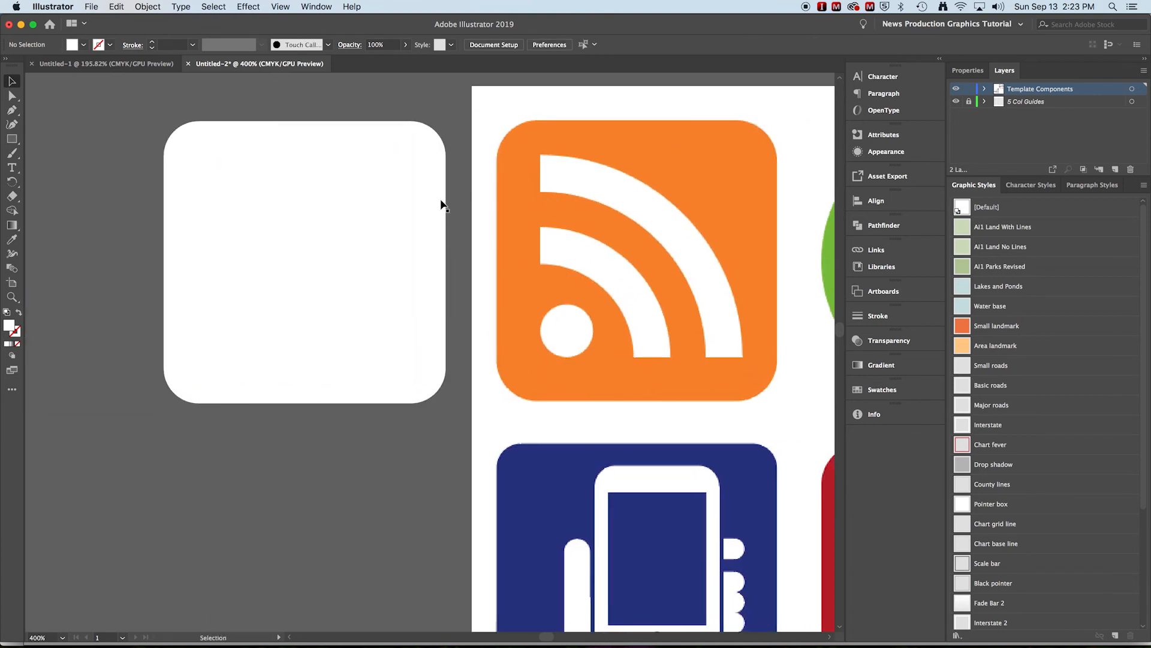
pyautogui.click(440, 192)
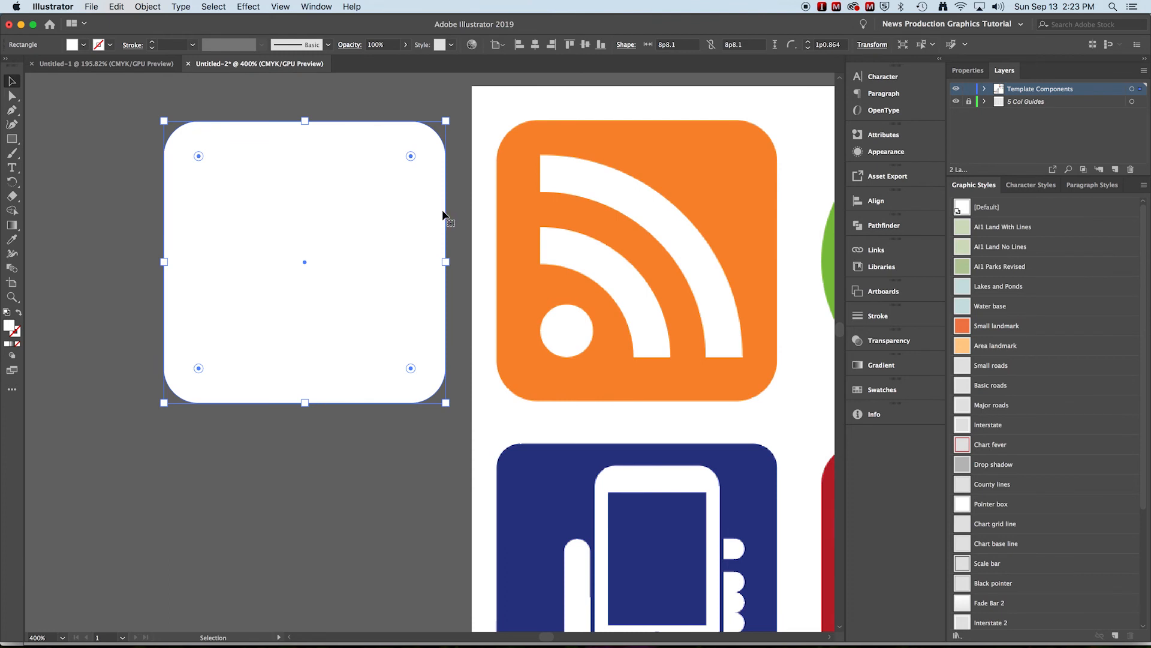
pyautogui.click(11, 239)
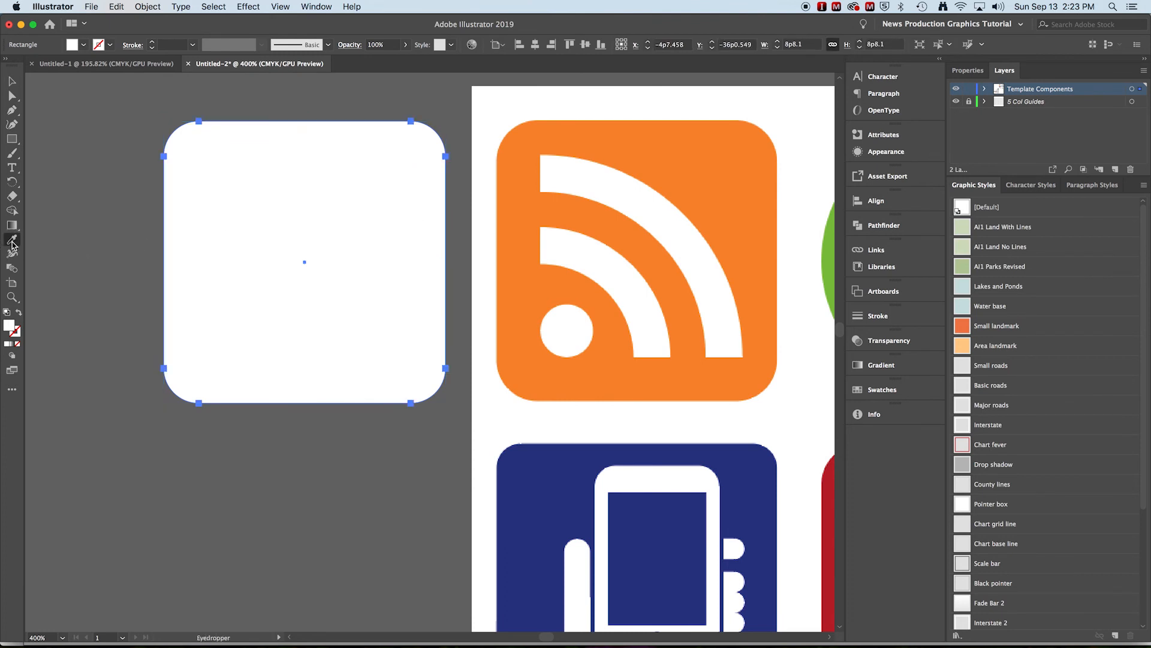
pyautogui.click(671, 148)
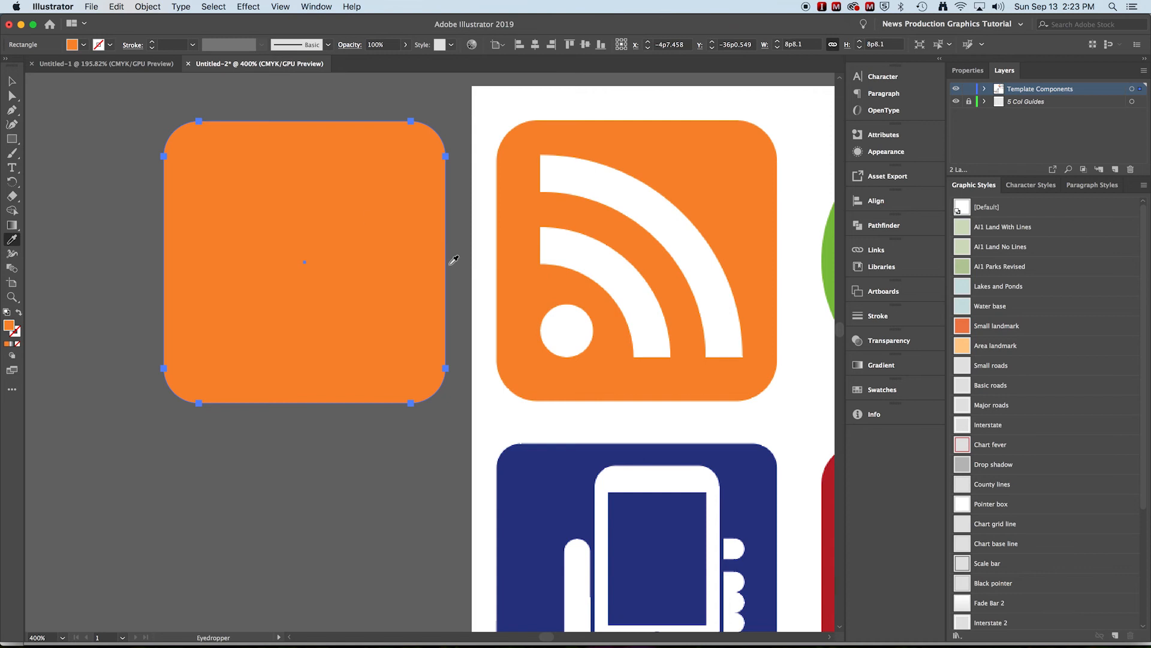
# - Send the orange rounded square to the back, behind the white arcs and dot
pyautogui.click(11, 81)
pyautogui.rightClick(261, 218)
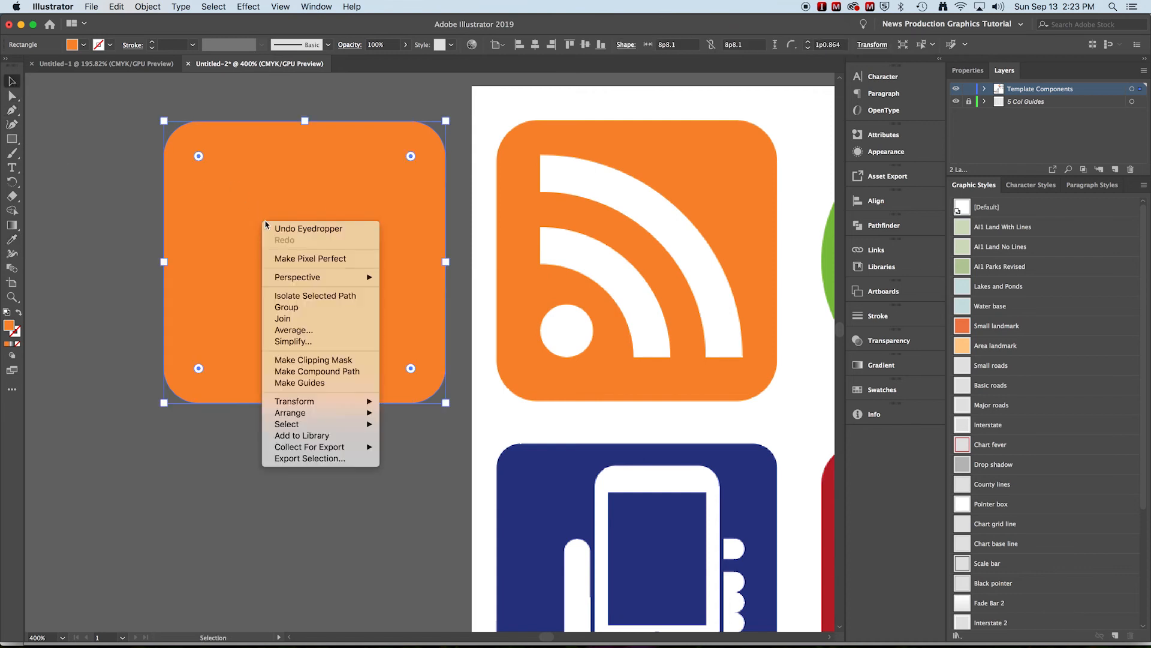
pyautogui.moveTo(317, 413)
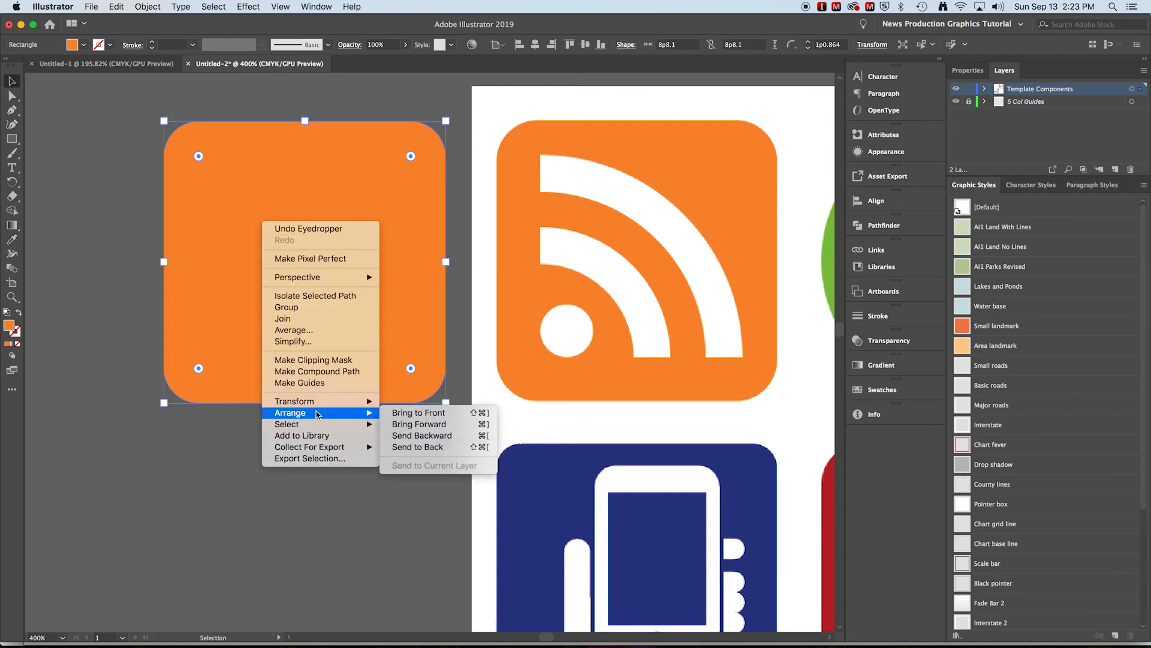
pyautogui.click(420, 447)
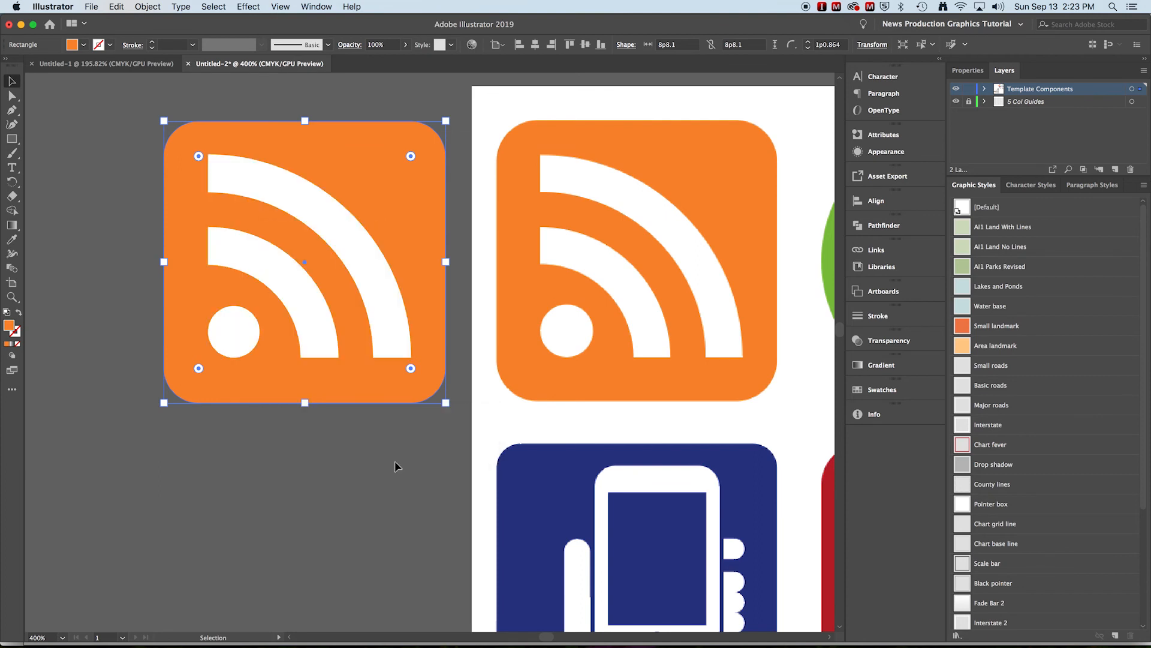
pyautogui.click(395, 461)
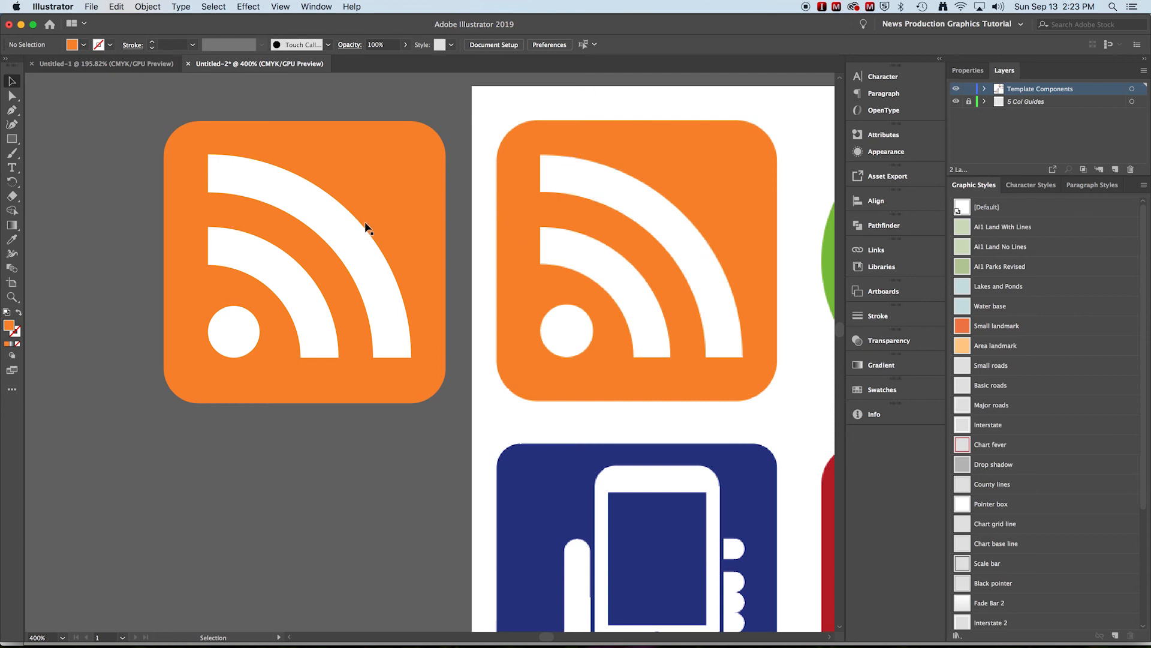
# - Select the orange rounded square, both arcs and the dot, and group them into one icon
pyautogui.moveTo(126, 98); pyautogui.dragTo(462, 433)
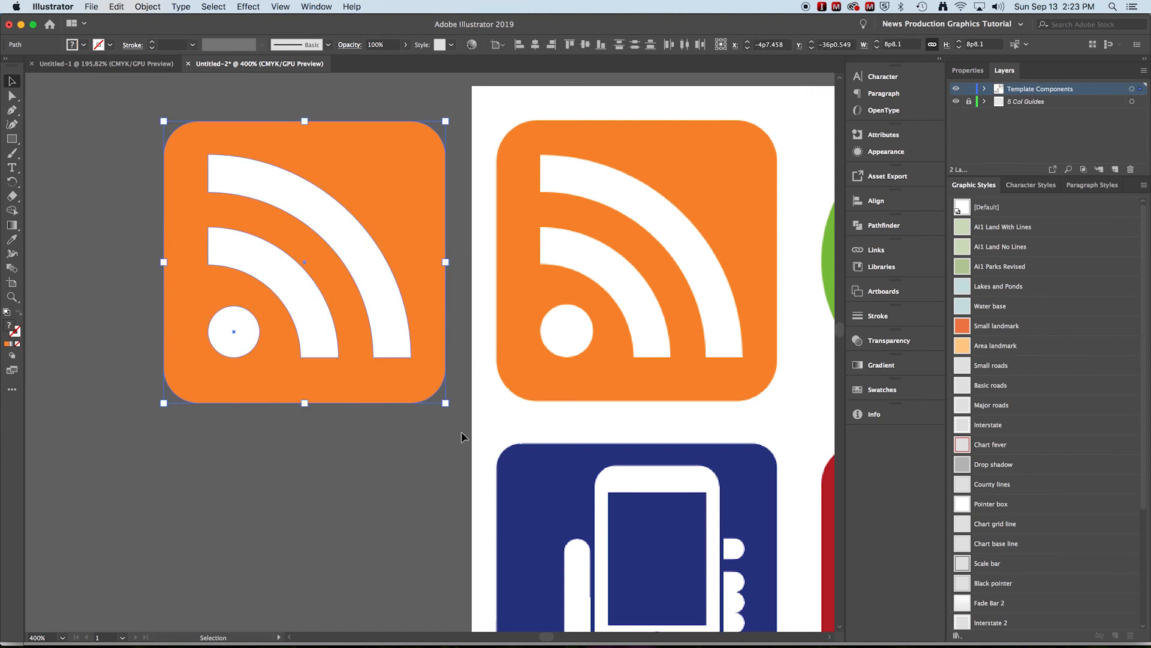
pyautogui.press('a')
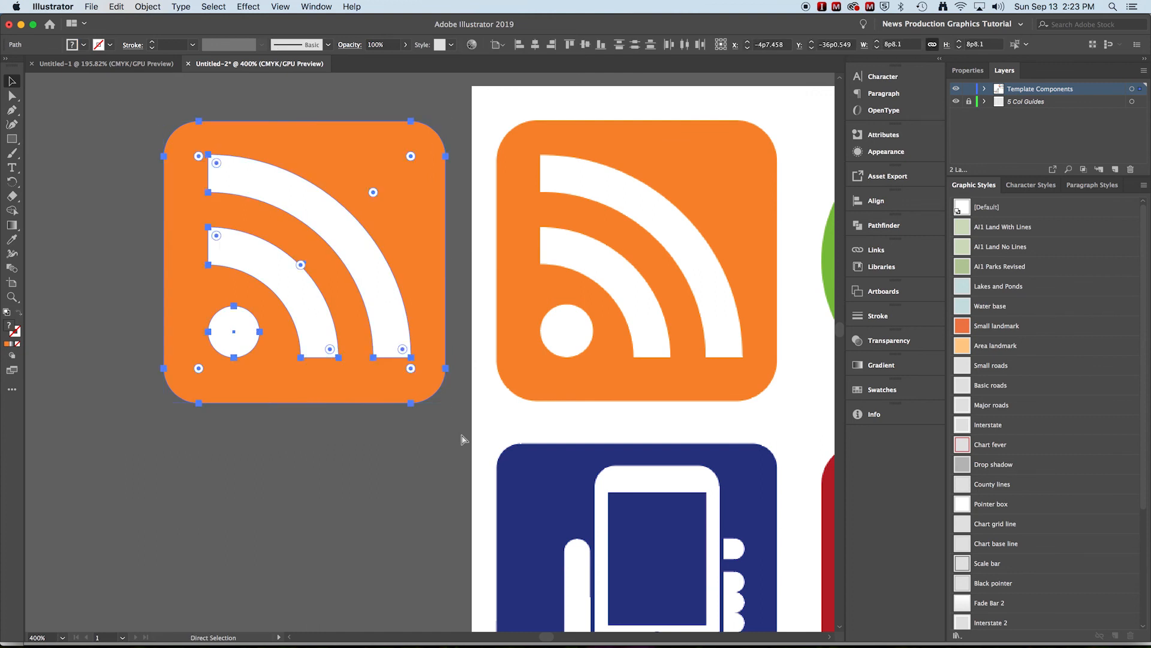
pyautogui.press('v')
pyautogui.press('a')
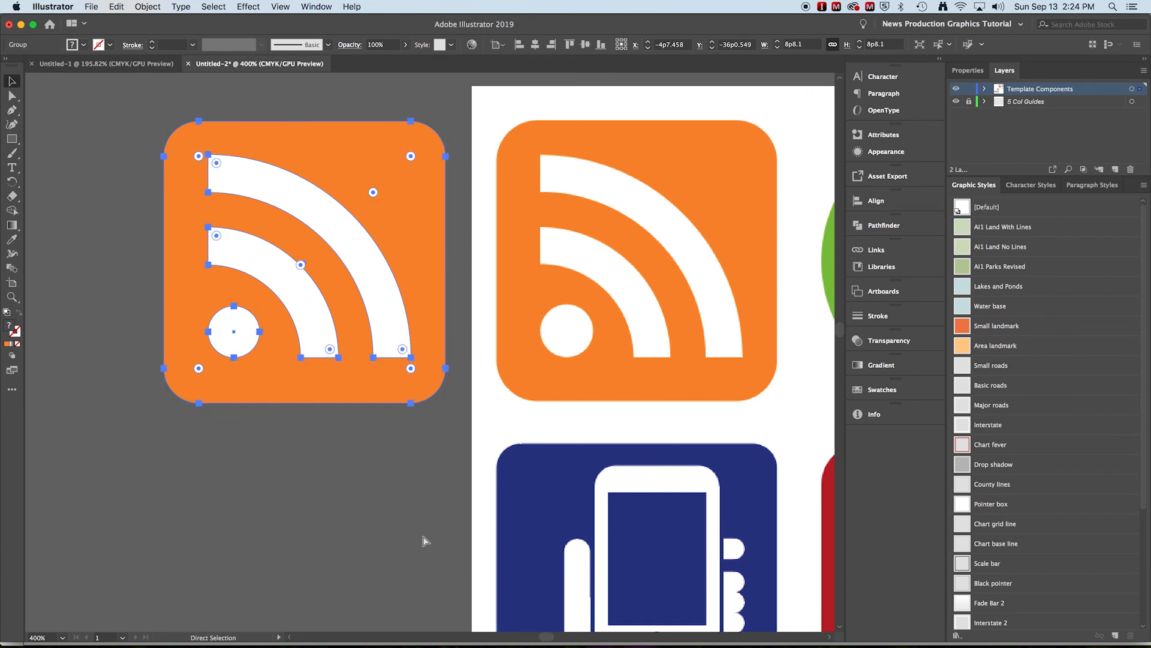
# - Examine the deselected icon's paths in Outline mode, and return to the colour preview
pyautogui.press('super+y')
pyautogui.press('v')
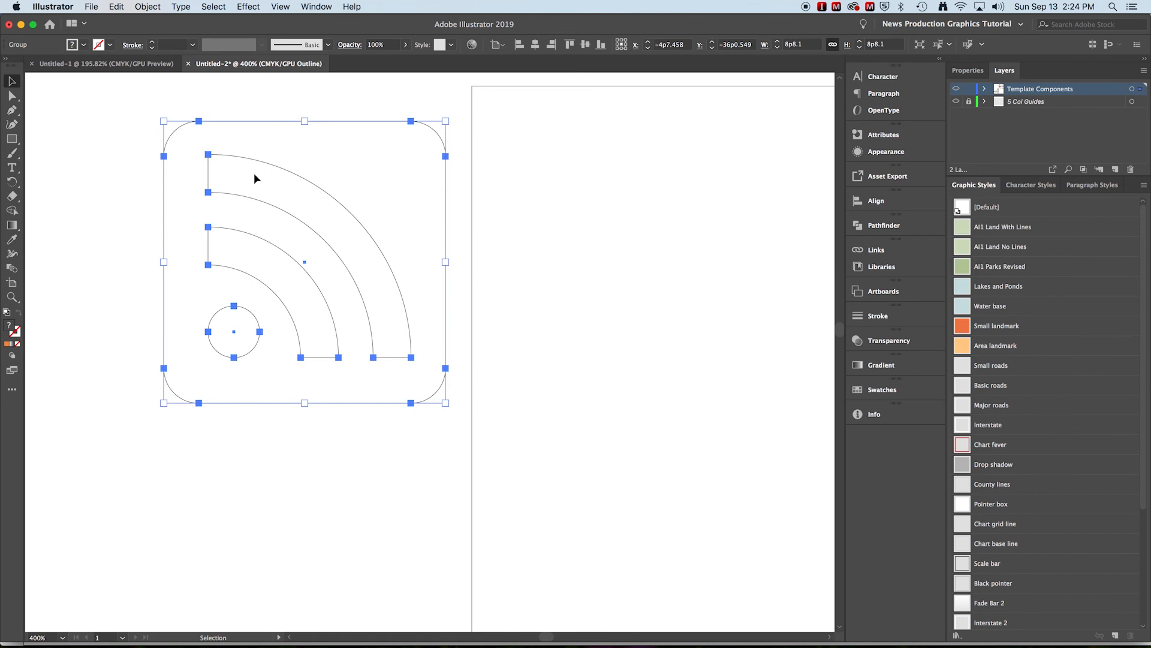
pyautogui.click(138, 177)
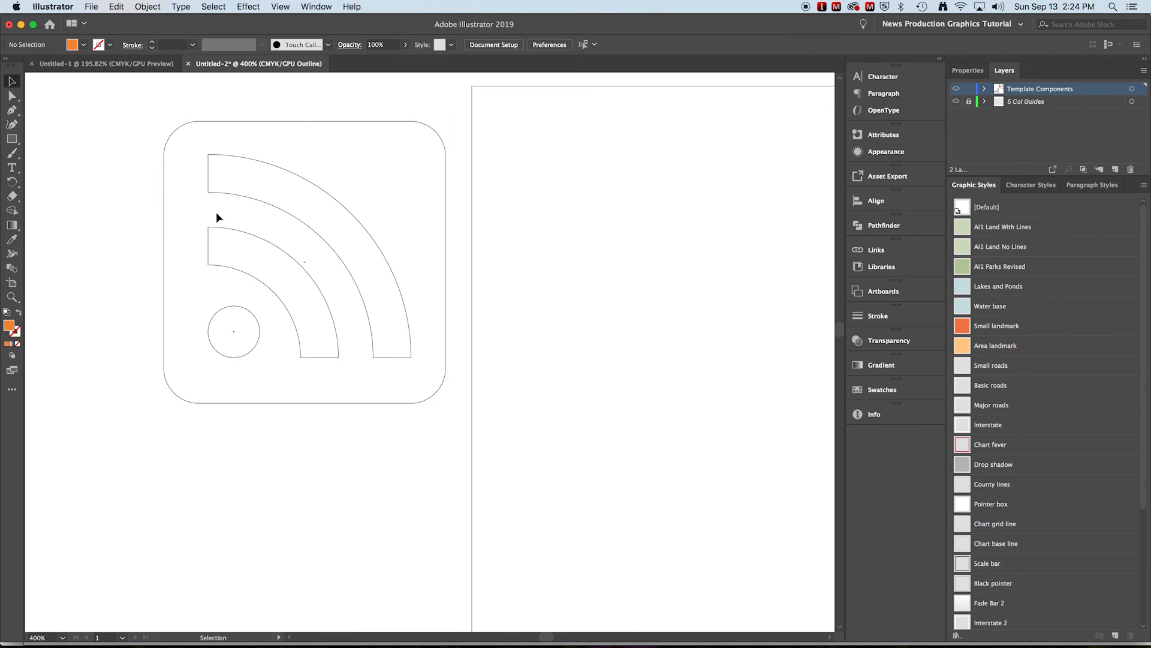
pyautogui.press('super+y')
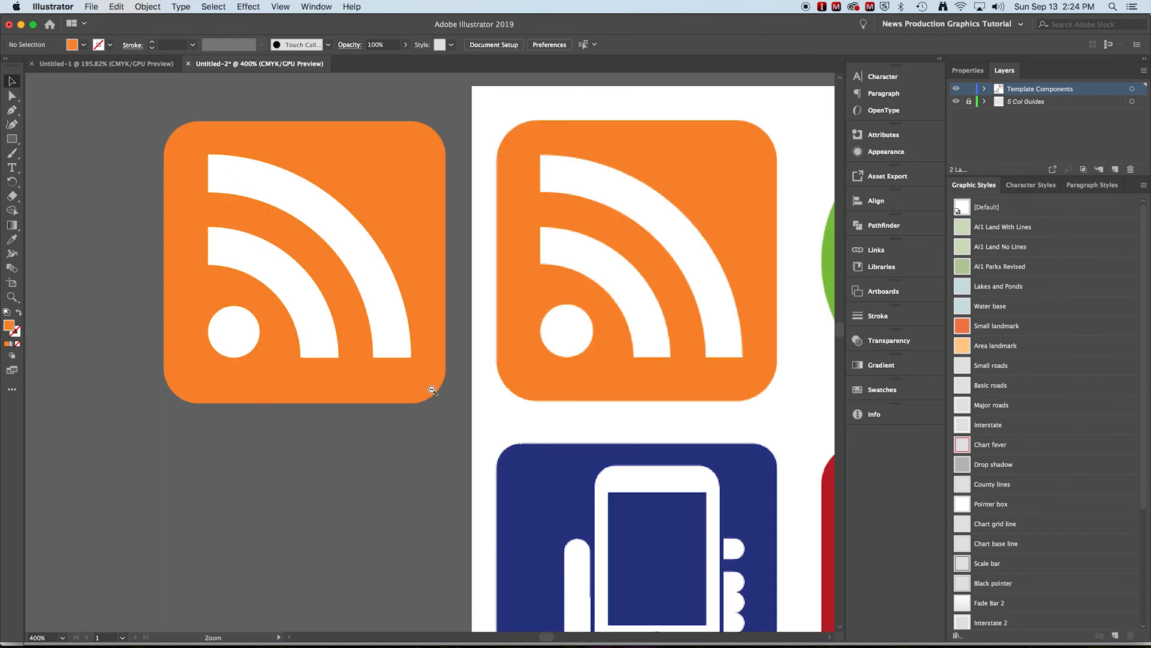
# - Move the grouped feed icon down onto the column-grid page, into the first column at its upper end
pyautogui.keyDown('alt'); pyautogui.keyDown('super'); pyautogui.click(428, 381); pyautogui.keyUp('super'); pyautogui.keyUp('alt')
pyautogui.keyDown('alt'); pyautogui.keyDown('super'); pyautogui.click(474, 427); pyautogui.keyUp('super'); pyautogui.keyUp('alt')
pyautogui.keyDown('alt'); pyautogui.keyDown('super'); pyautogui.click(478, 429); pyautogui.keyUp('super'); pyautogui.keyUp('alt')
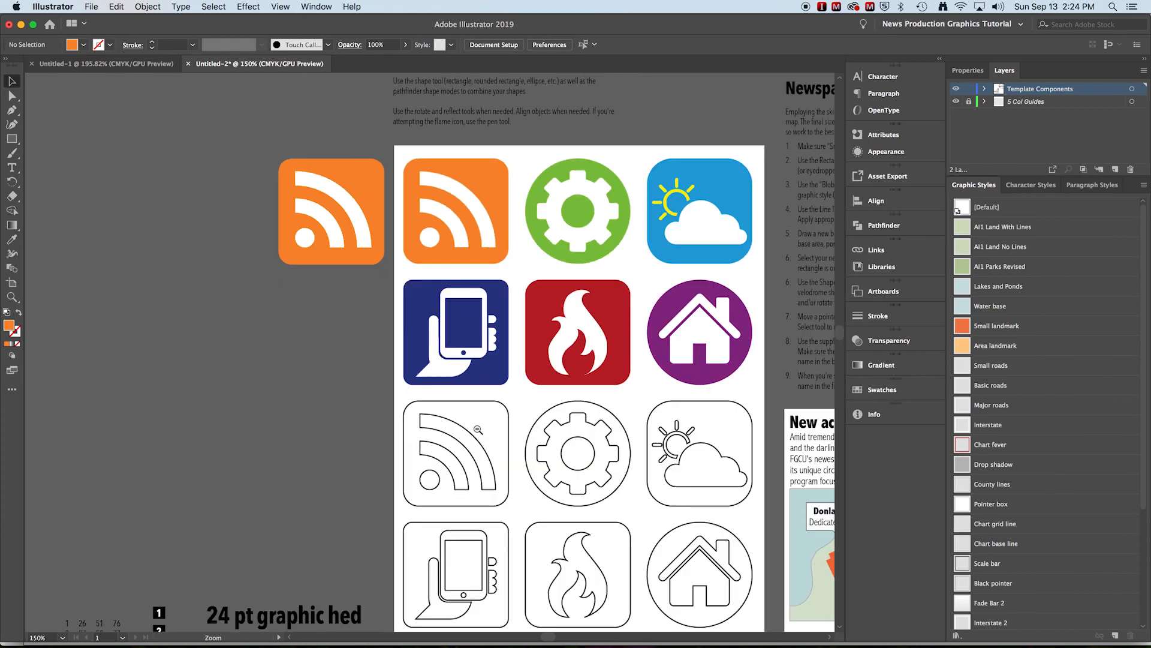
pyautogui.keyDown('alt'); pyautogui.keyDown('super'); pyautogui.click(478, 429); pyautogui.keyUp('super'); pyautogui.keyUp('alt')
pyautogui.click(331, 210)
pyautogui.moveTo(331, 210); pyautogui.dragTo(430, 559)
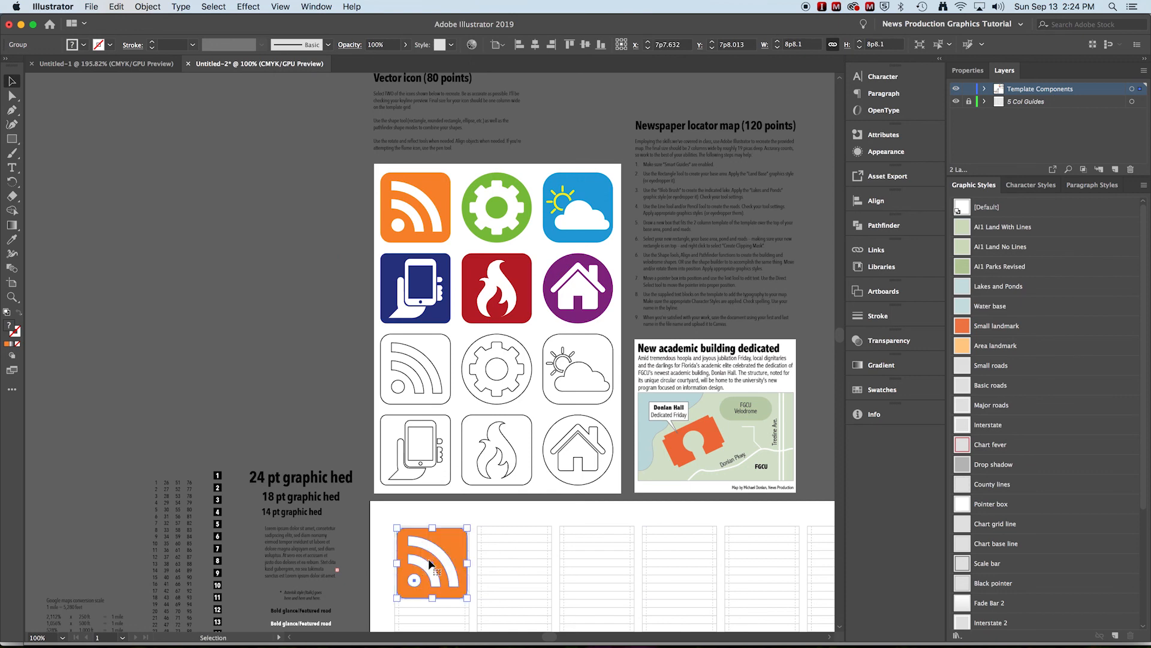